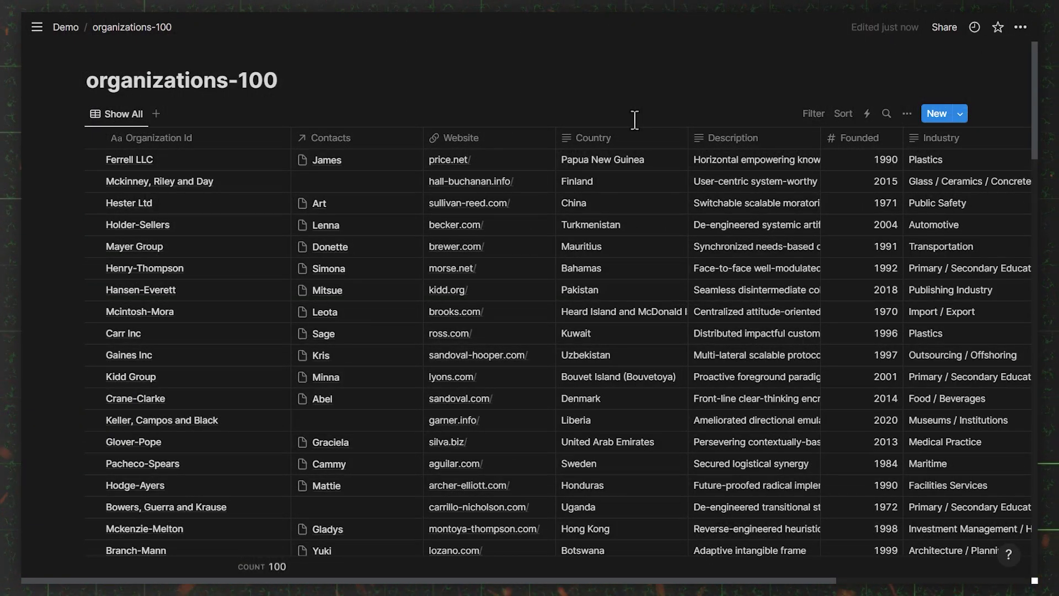
left_click(213, 161)
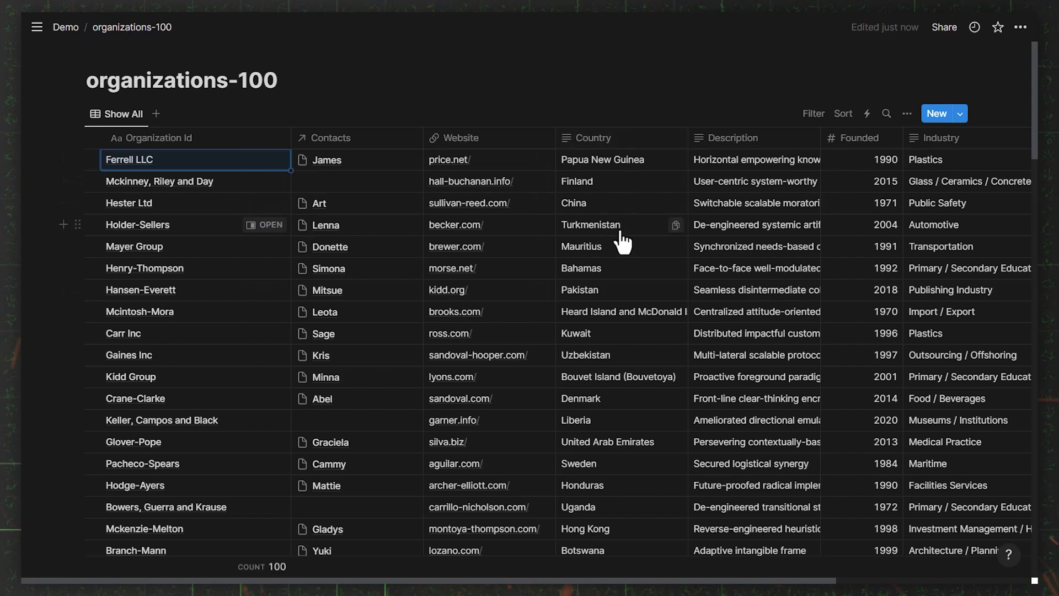
scroll(618, 232, "right", 2)
scroll(604, 229, "right", 5)
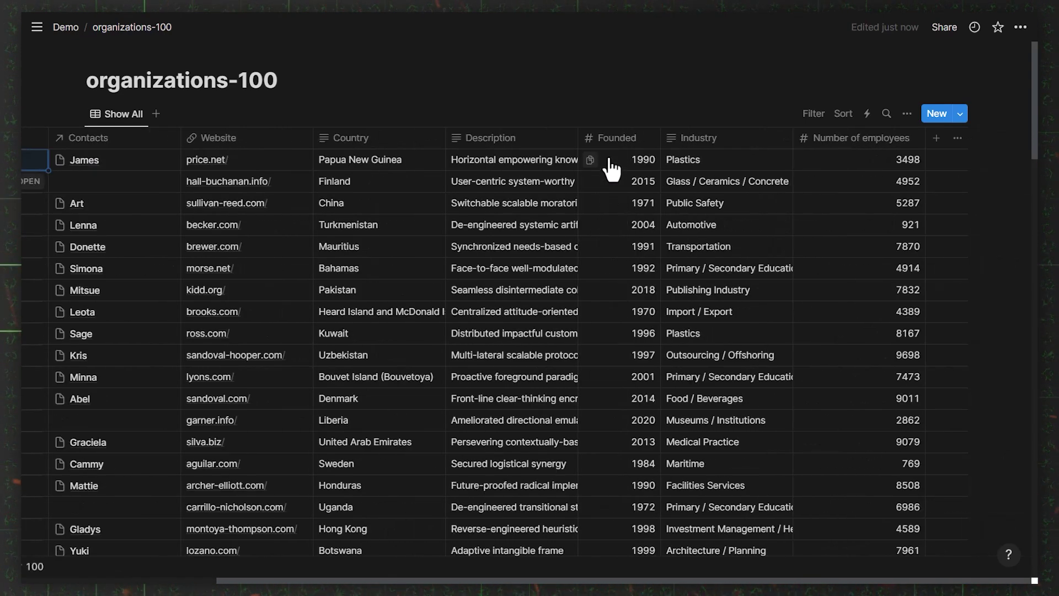
scroll(520, 130, "left", 6)
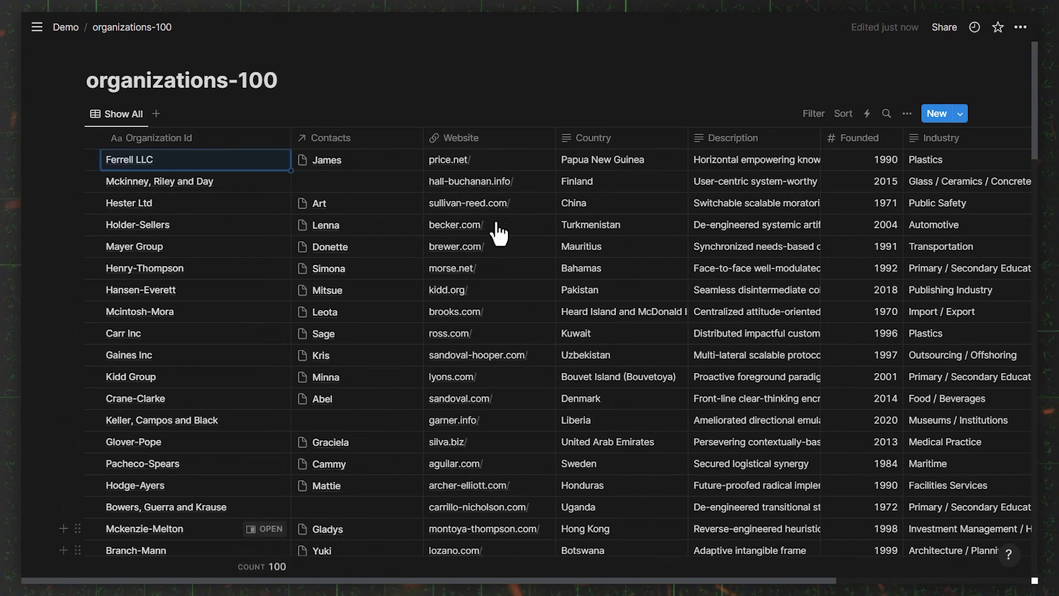
Export the organizations-100 database as Markdown & CSV, including the current view and everything as content, without subpages.
left_click(1021, 29)
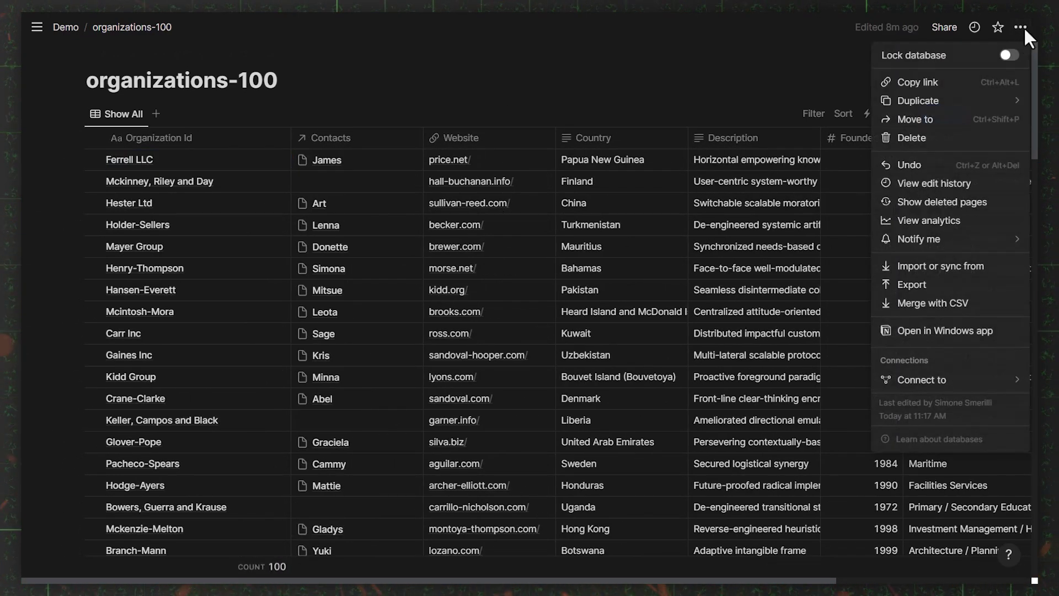
left_click(943, 288)
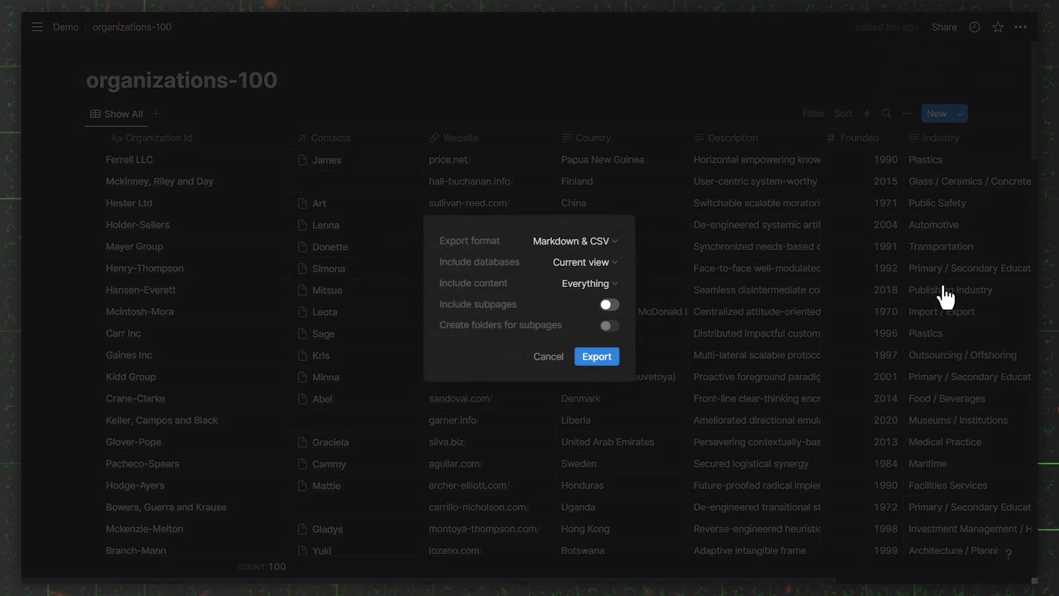
left_click(575, 262)
left_click(557, 287)
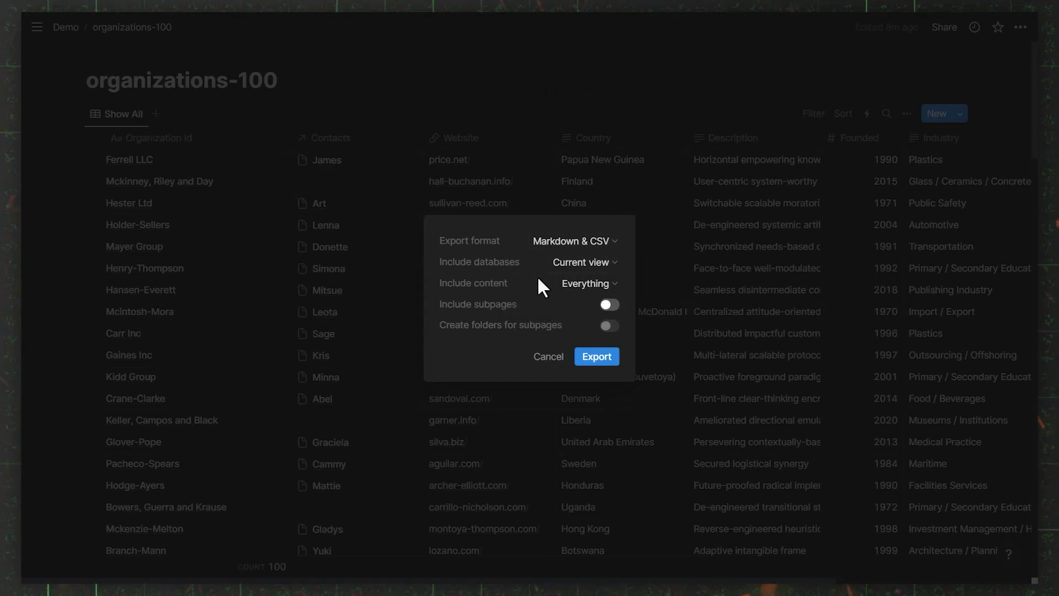
left_click(568, 286)
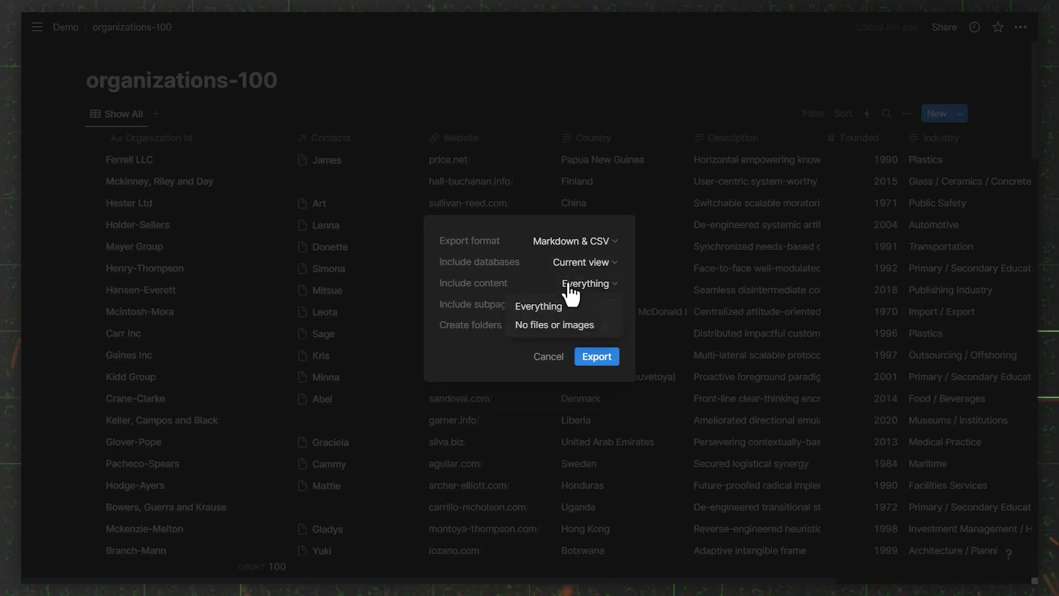
left_click(544, 280)
left_click(595, 356)
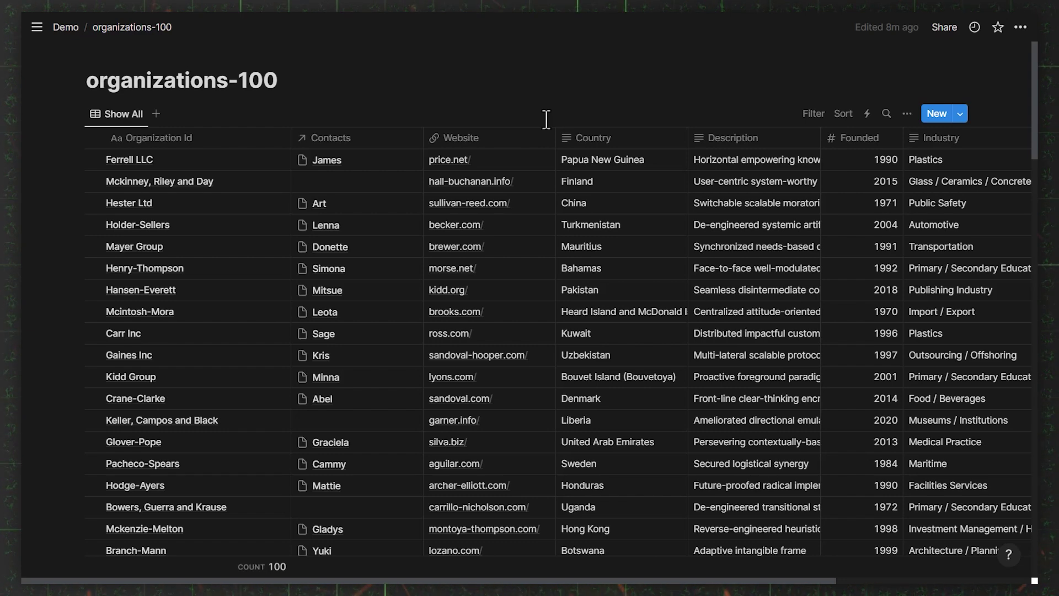
In File Explorer, copy the second organizations-100 CSV from the exported archive to Downloads, replacing the existing file, and close the window.
key("super")
type("file")
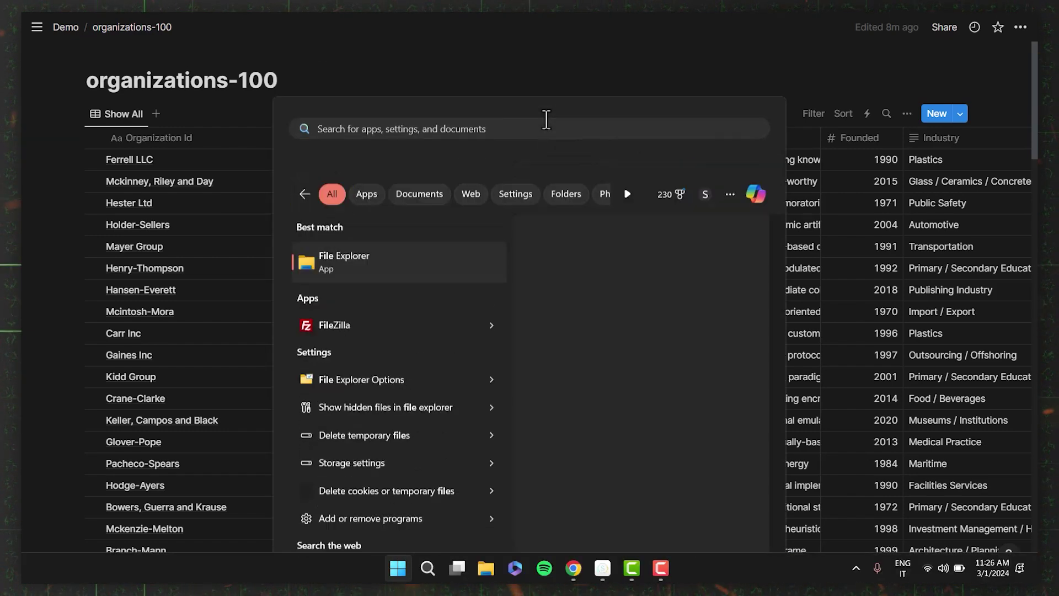
key("Return")
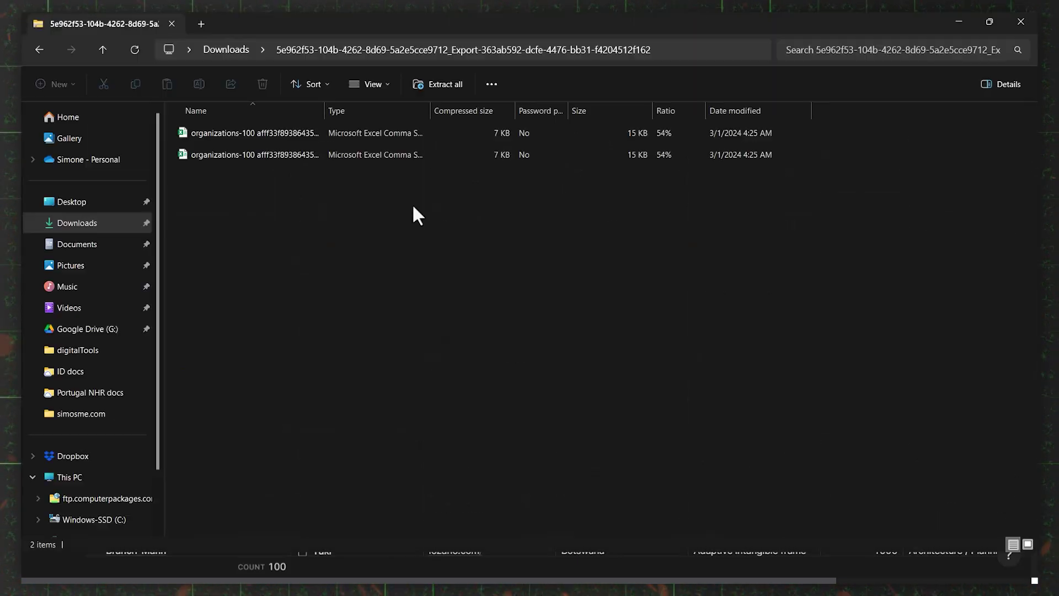
left_click(300, 158)
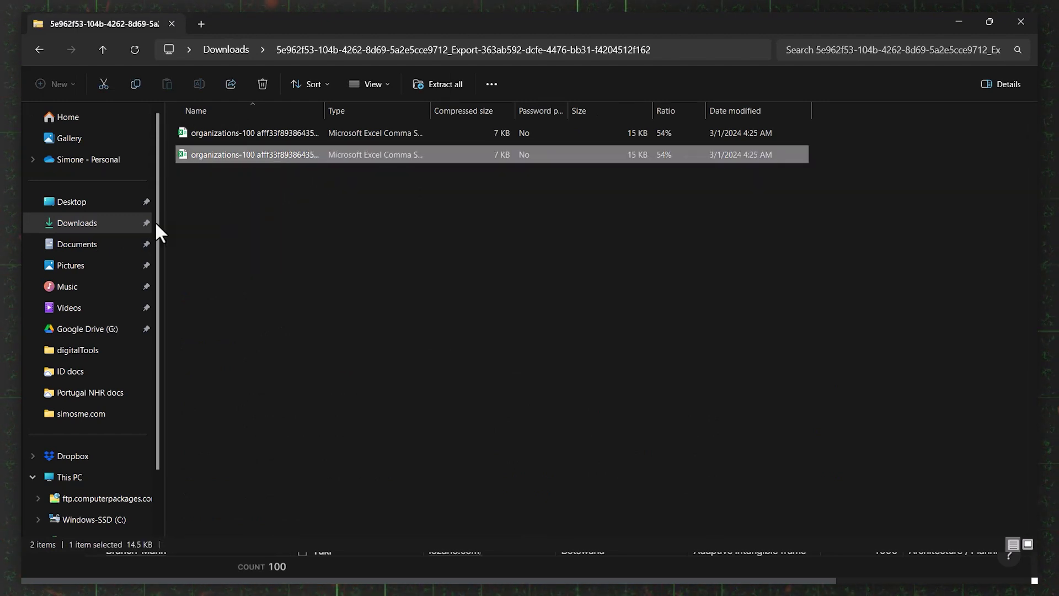
left_click_drag(157, 232, 109, 228)
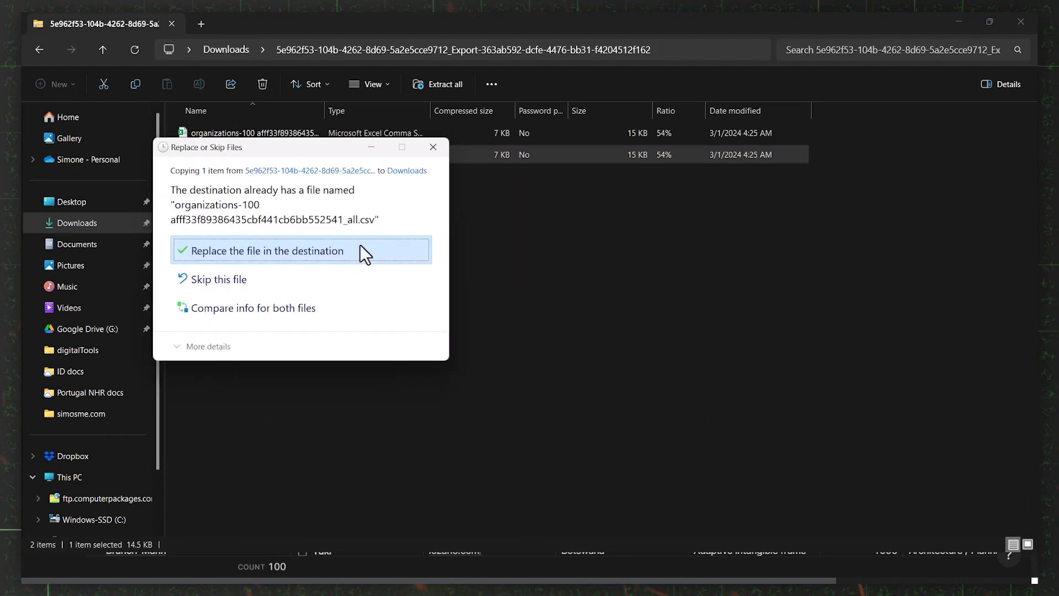
left_click(319, 282)
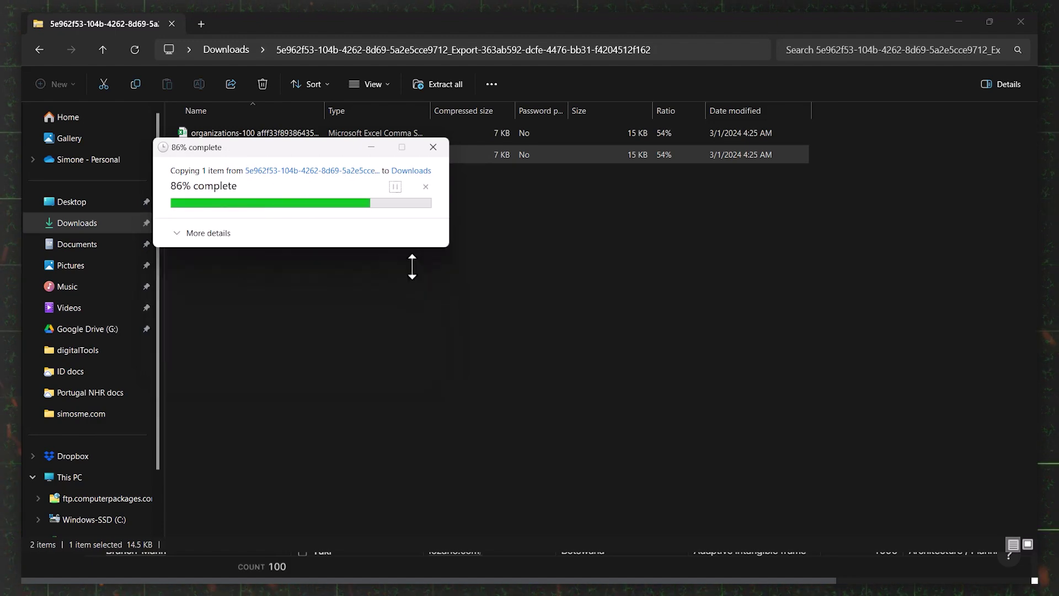
left_click(1025, 21)
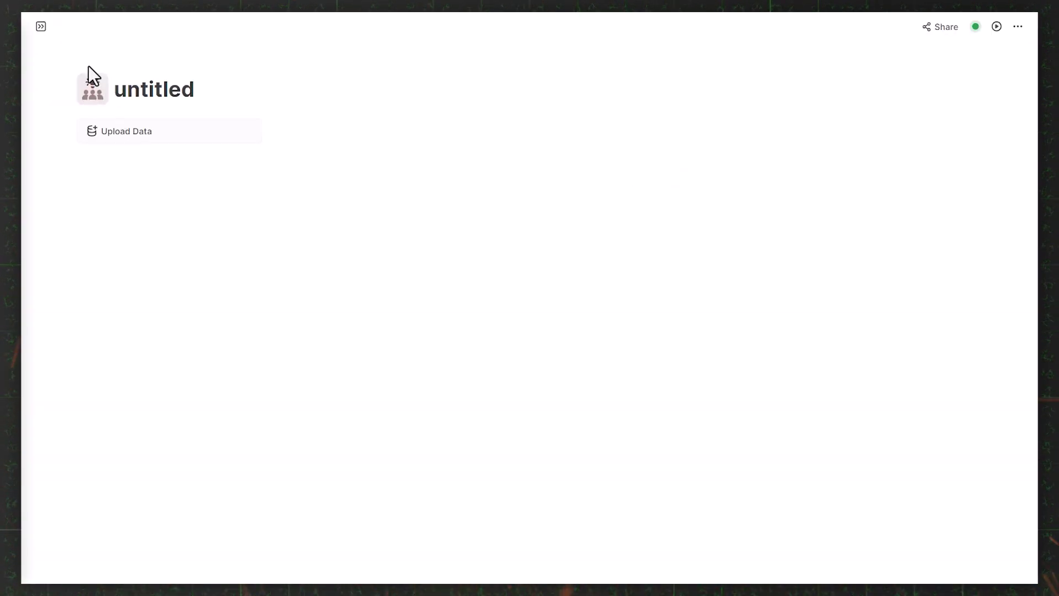
In Datamotto, open the Organizations-100 Demo document and look through its charts, cleaning steps and source table.
left_click(41, 28)
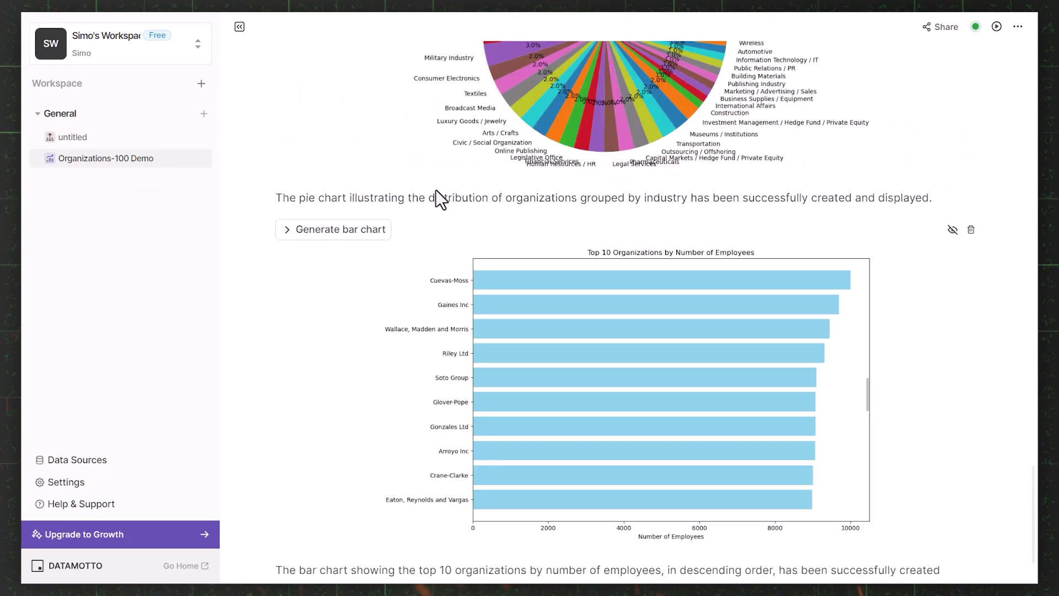
scroll(461, 230, "up", 15)
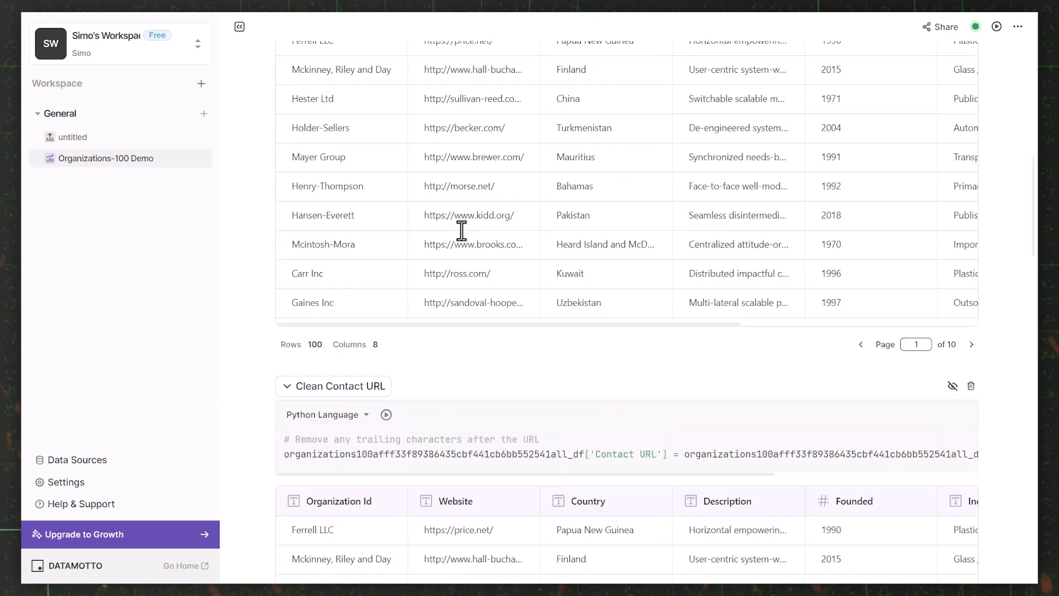
scroll(461, 228, "up", 8)
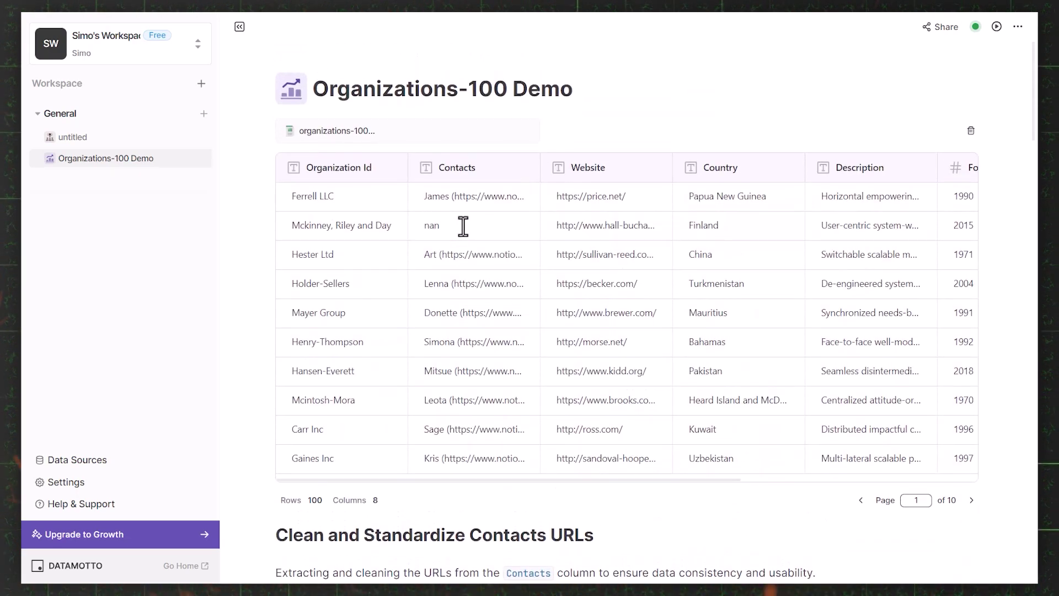
scroll(500, 189, "down", 2)
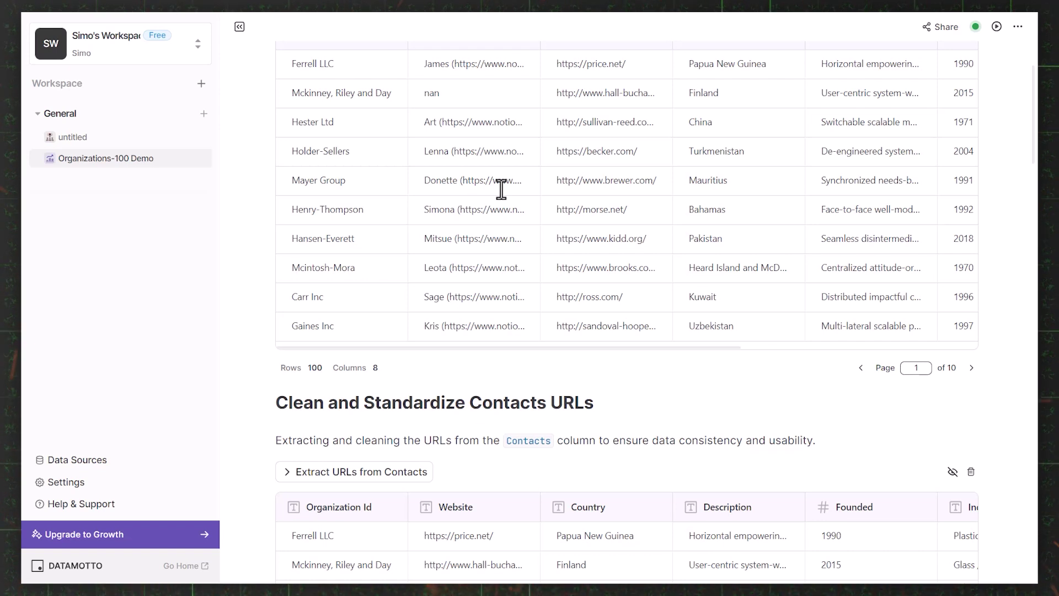
Open the untitled document, hide the sidebar and rename the document "Org100 Analysis".
left_click(118, 137)
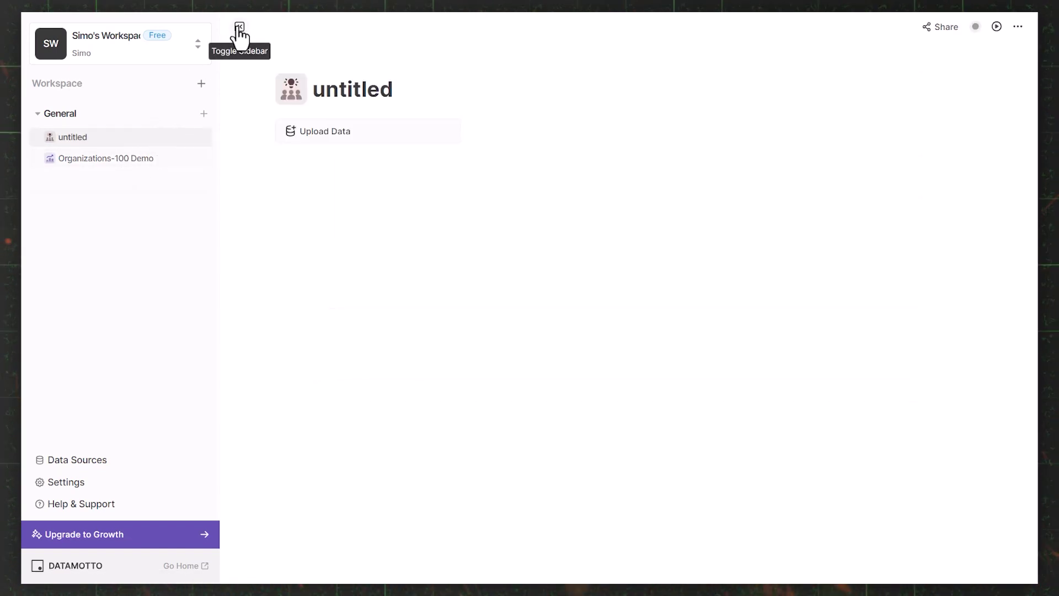
left_click(240, 27)
double_click(187, 89)
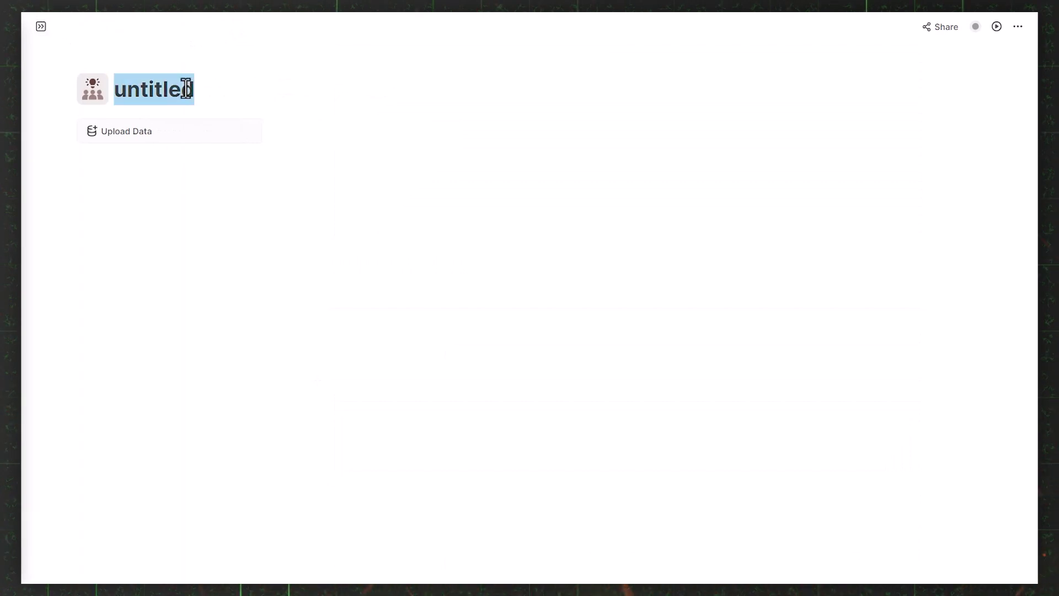
type("Org100")
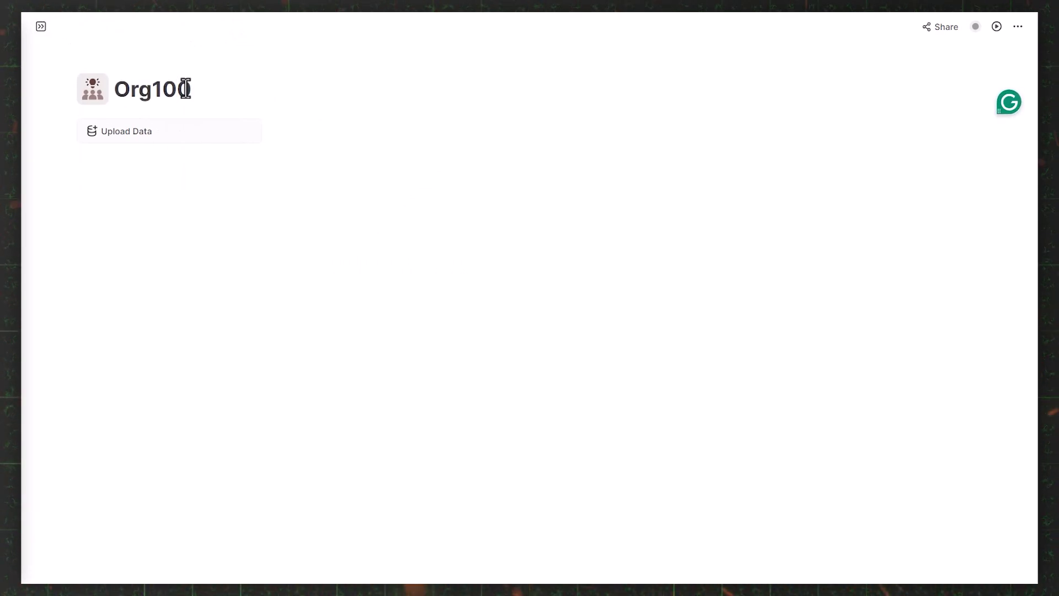
type(" Analysis")
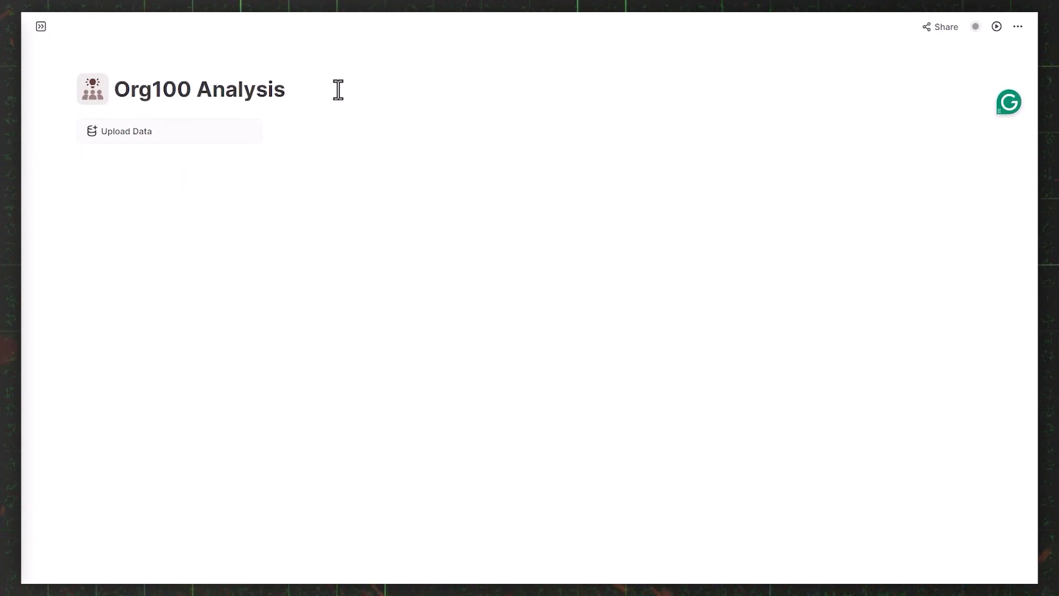
Upload the organizations-100 CSV ending in "_all" from Downloads as the document's data.
left_click(217, 135)
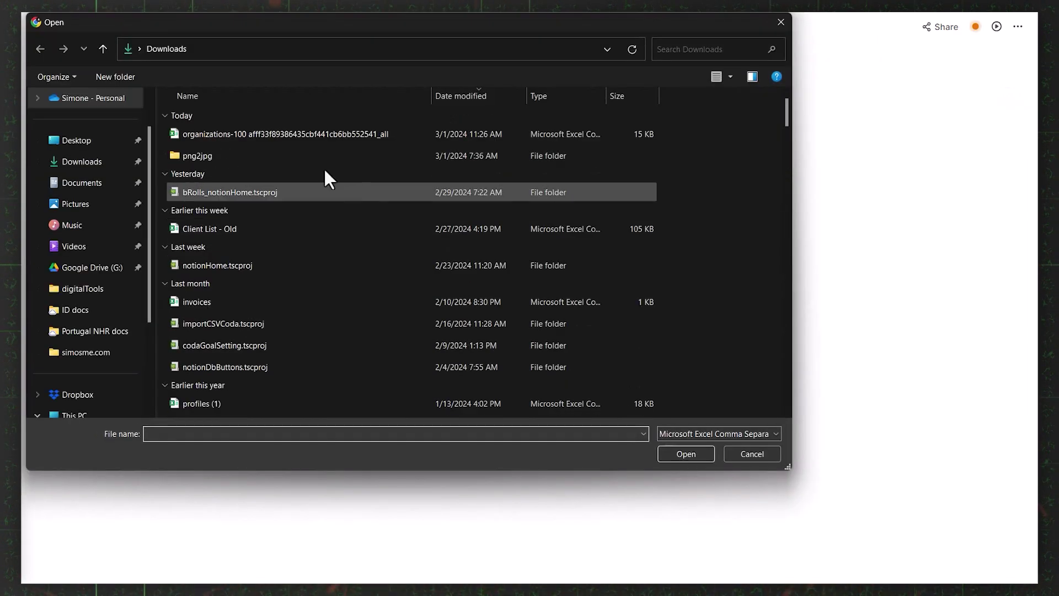
left_click(291, 134)
double_click(289, 134)
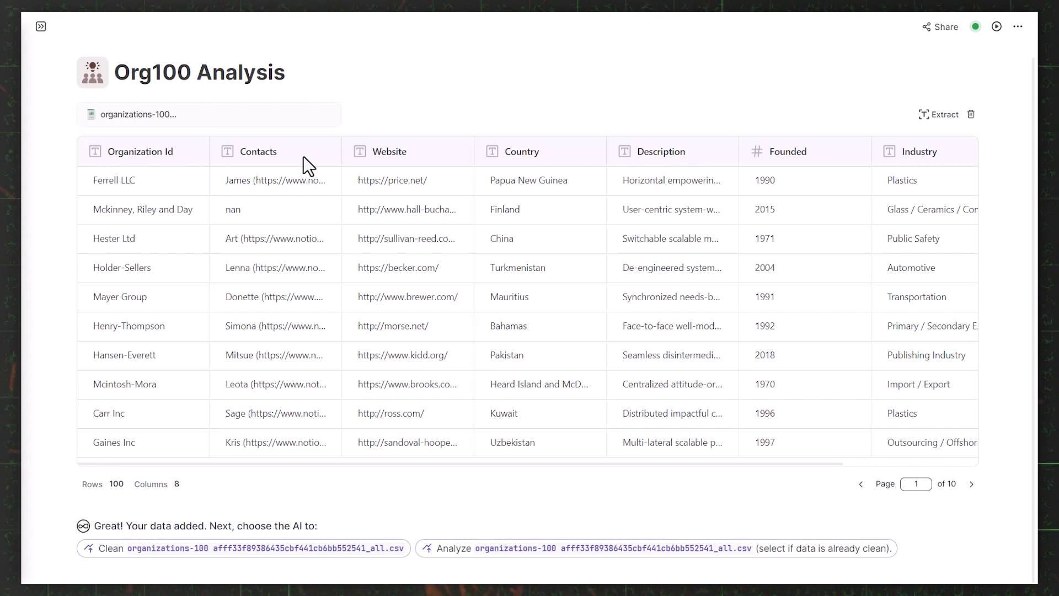
Inspect the first record of the uploaded table and widen its Contacts column slightly.
left_click(918, 483)
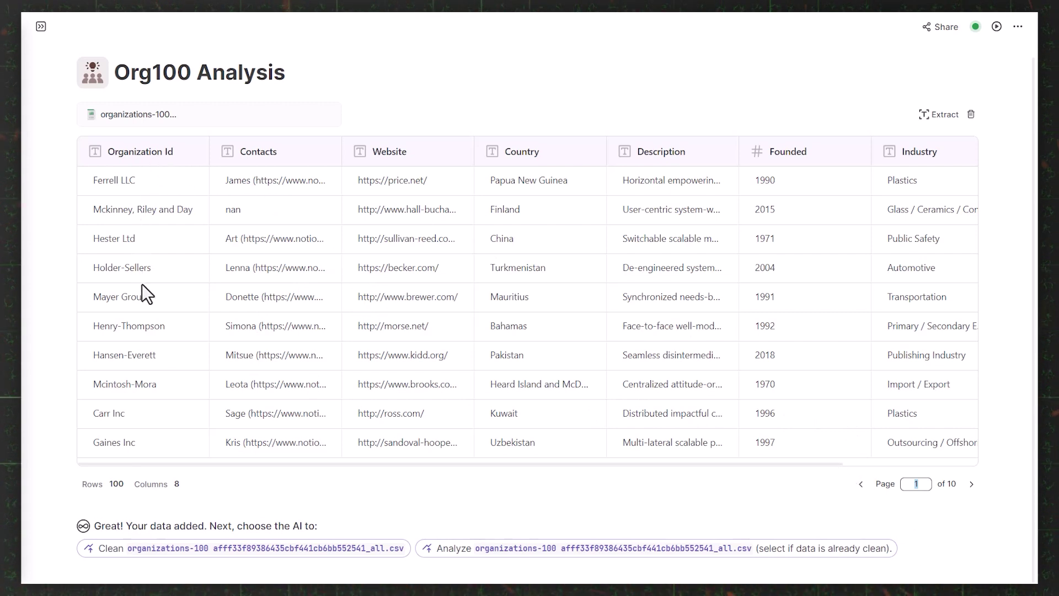
left_click_drag(111, 182, 130, 181)
left_click_drag(241, 180, 288, 178)
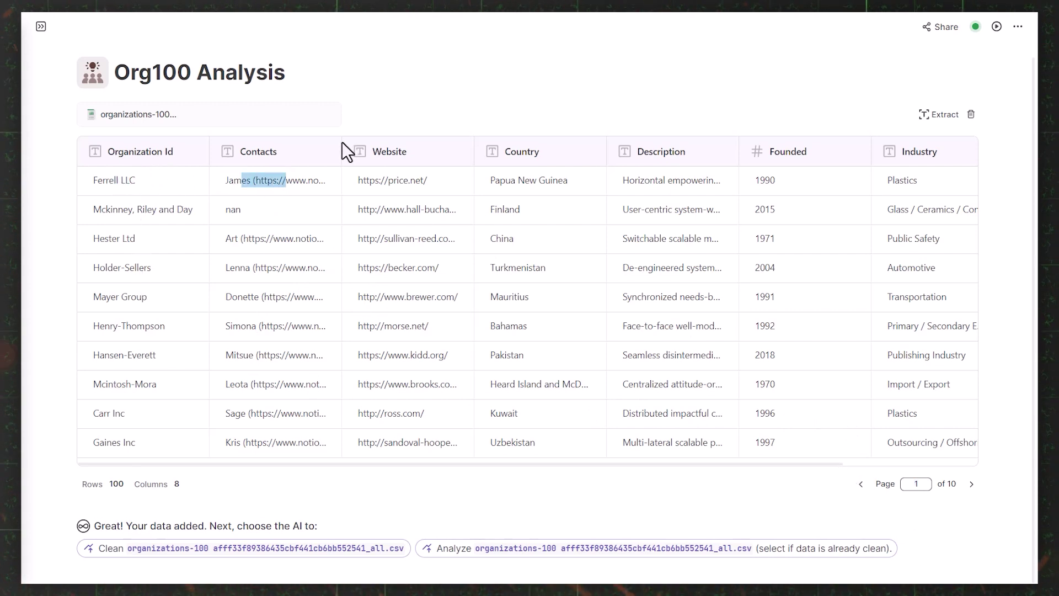
left_click_drag(341, 141, 361, 160)
left_click(350, 213)
Examine the uploaded table's remaining columns, row and column counts, second page of records and suggested AI actions.
scroll(350, 213, "right", 5)
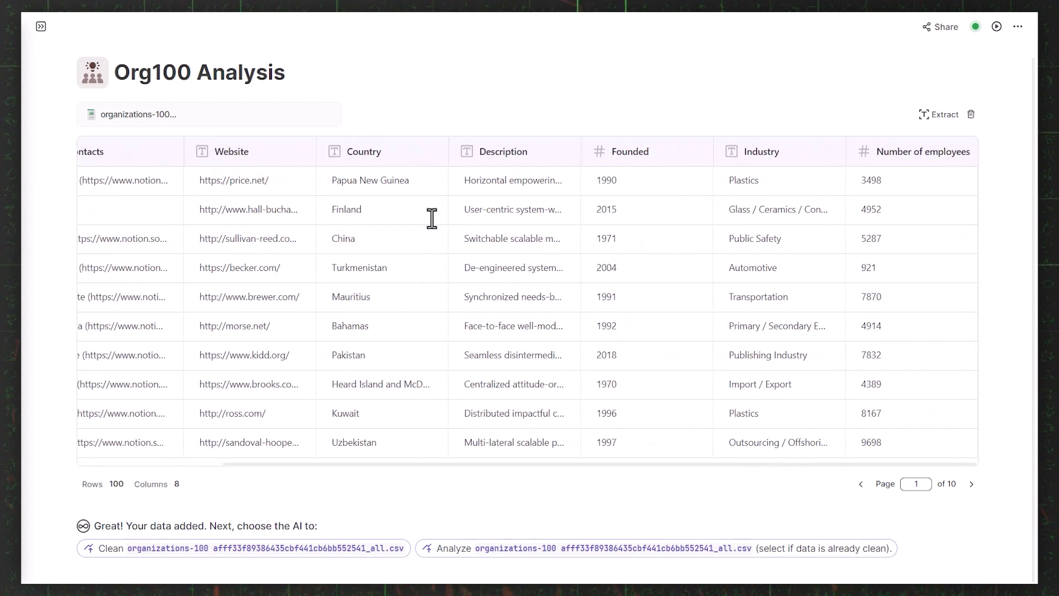
scroll(309, 375, "left", 5)
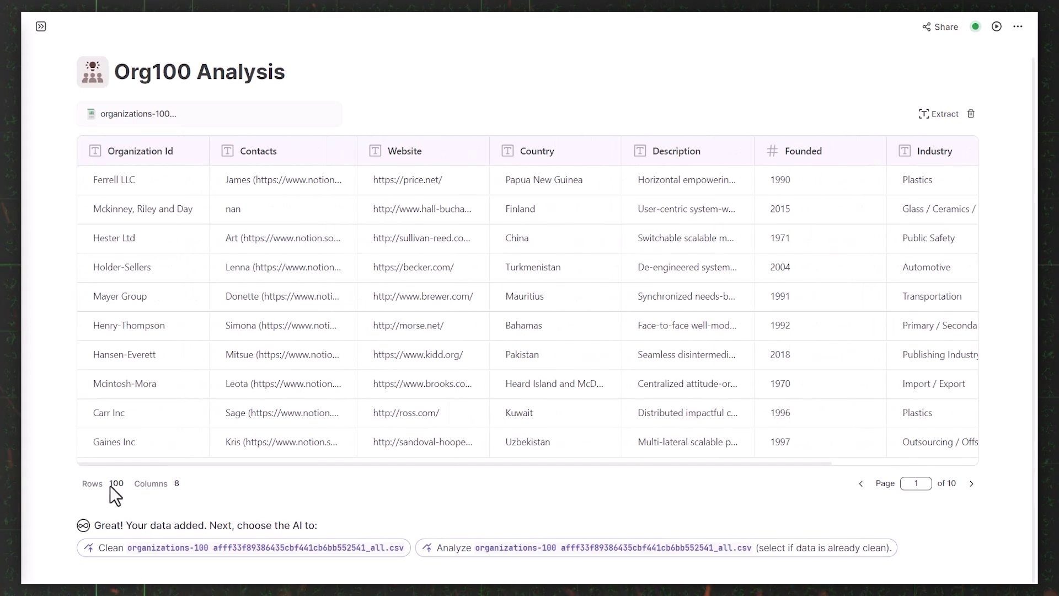
left_click(177, 485)
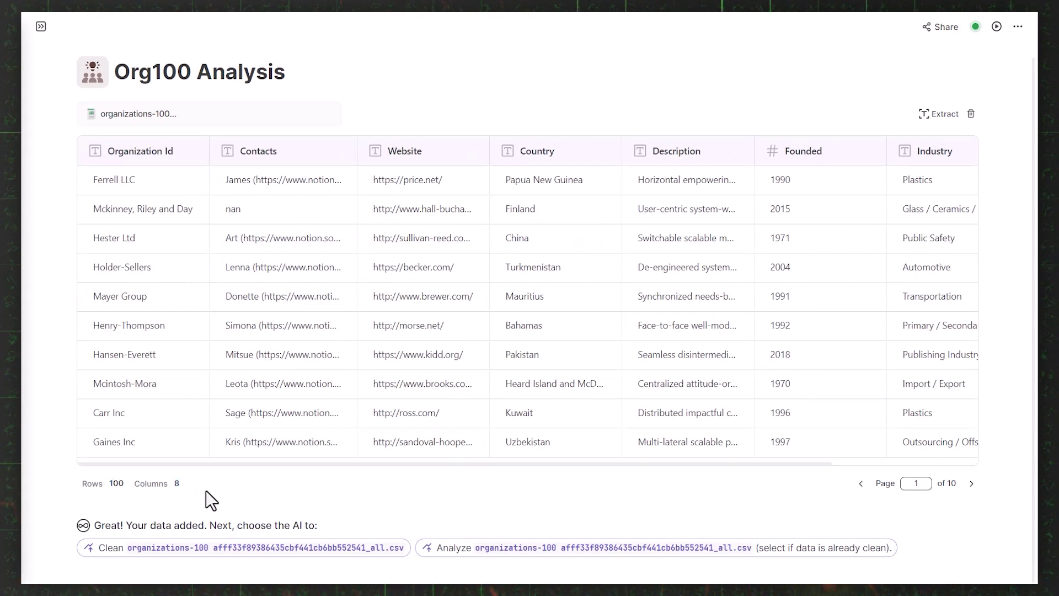
left_click(971, 483)
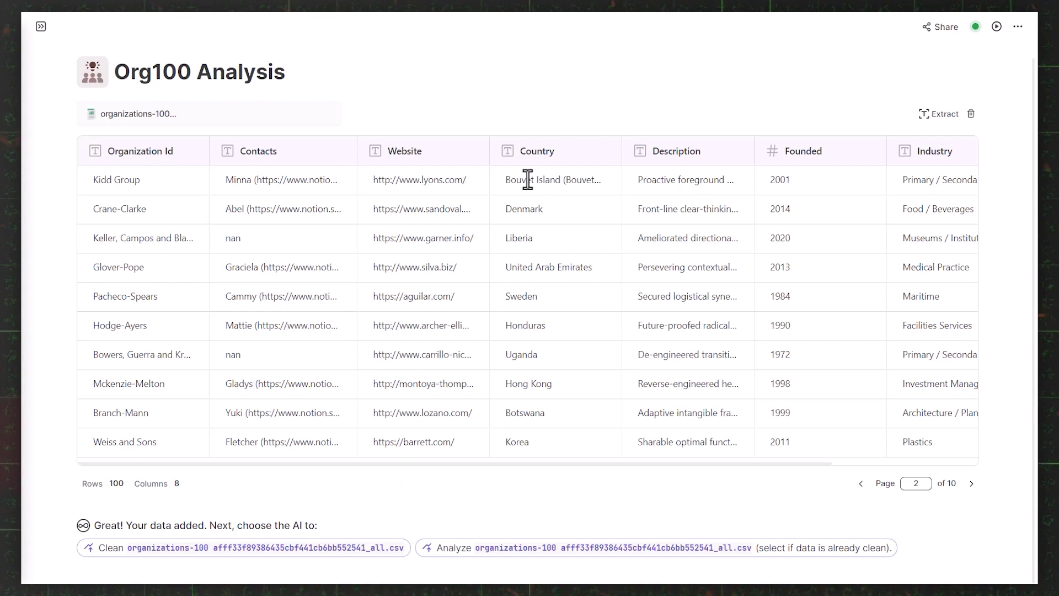
left_click_drag(214, 527, 341, 509)
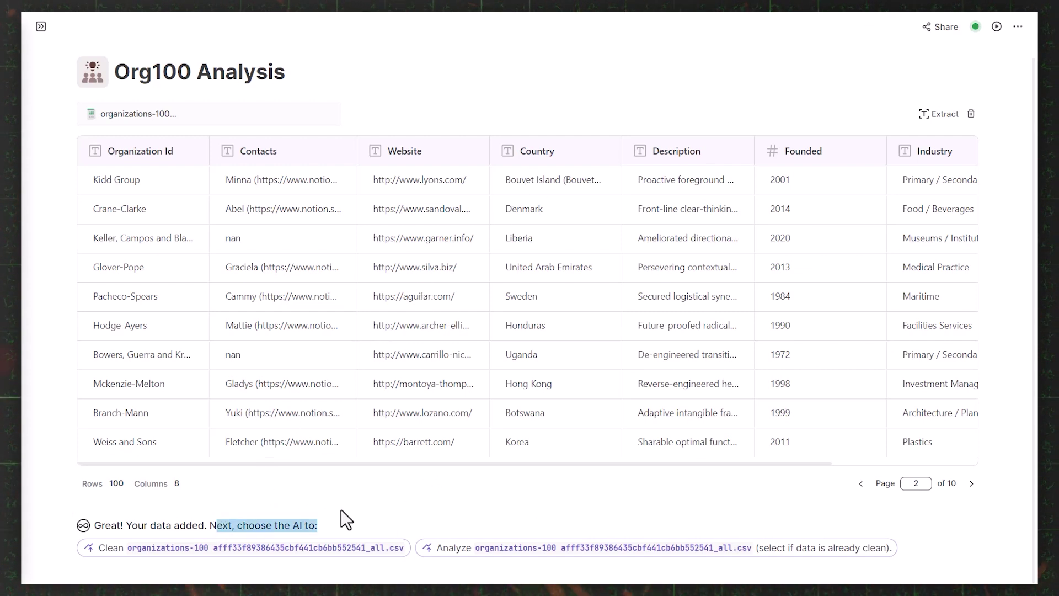
left_click(340, 515)
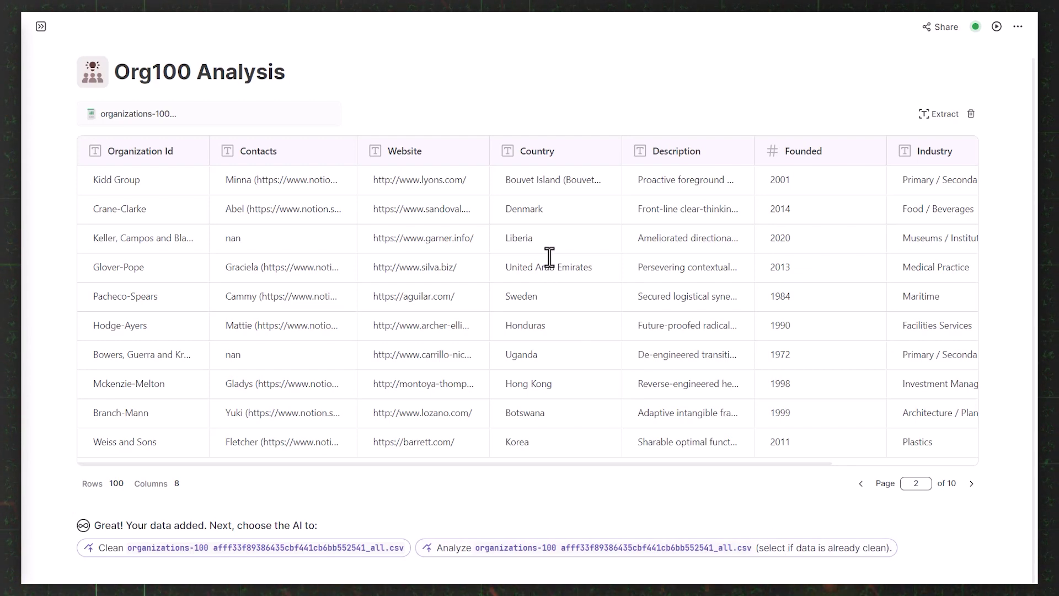
scroll(538, 303, "right", 3)
scroll(538, 304, "left", 3)
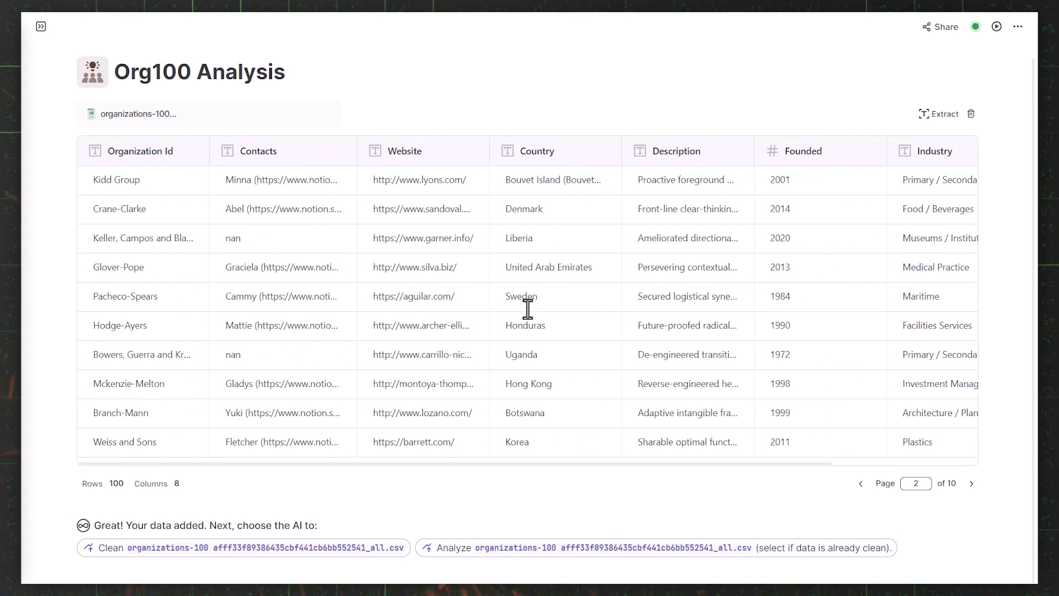
Have the AI analyze the uploaded CSV as already clean data, and check the table's Industry column.
left_click(515, 549)
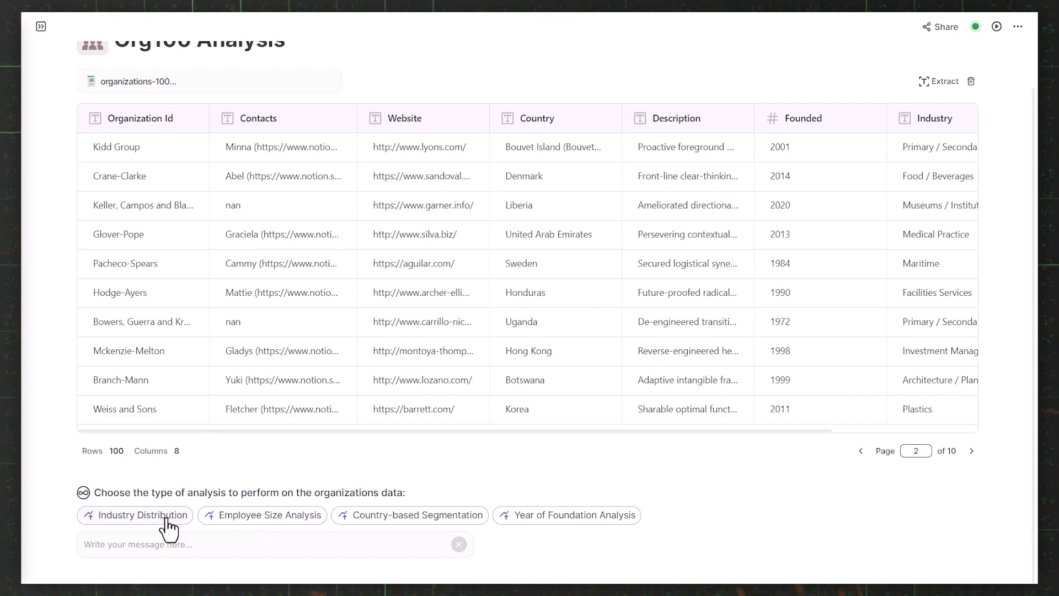
scroll(856, 147, "right", 2)
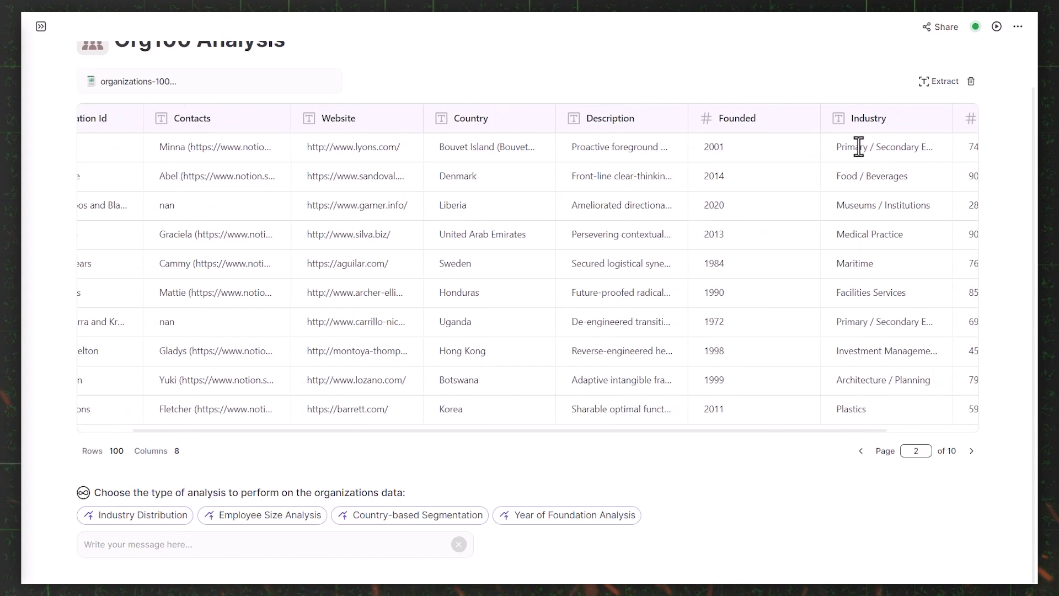
Examine the Industry values, the Number of employees column and the Country column in the uploaded organizations table.
left_click_drag(836, 146, 942, 159)
left_click_drag(837, 177, 912, 178)
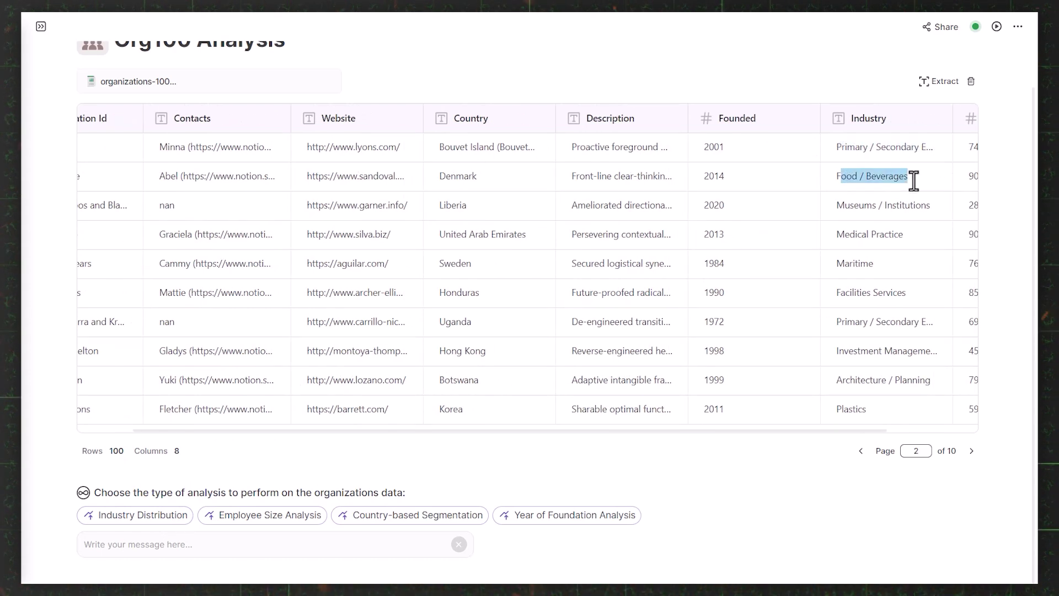
left_click(905, 176)
scroll(442, 356, "right", 3)
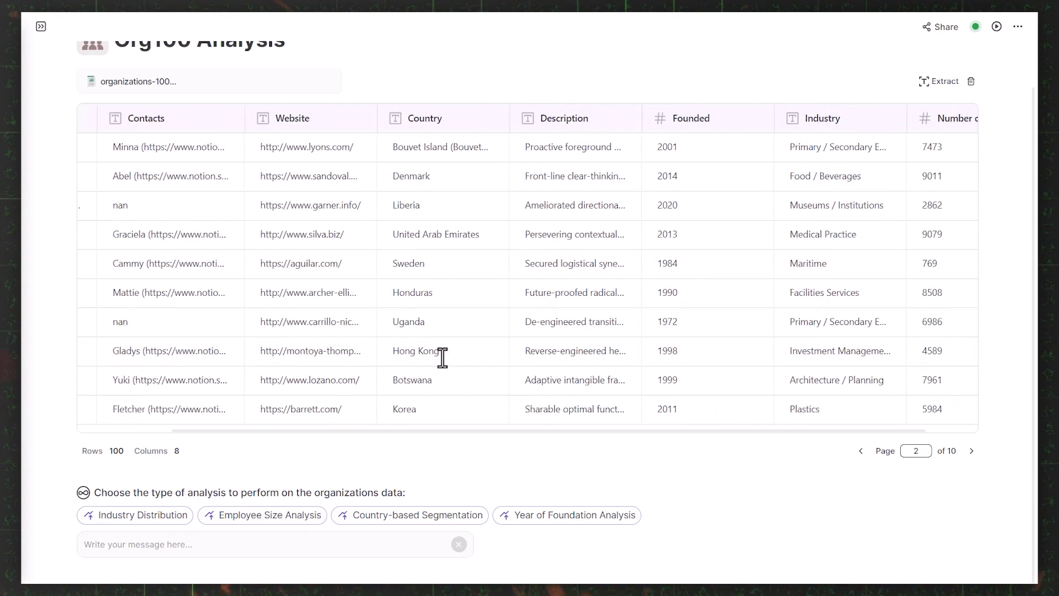
left_click_drag(861, 147, 880, 207)
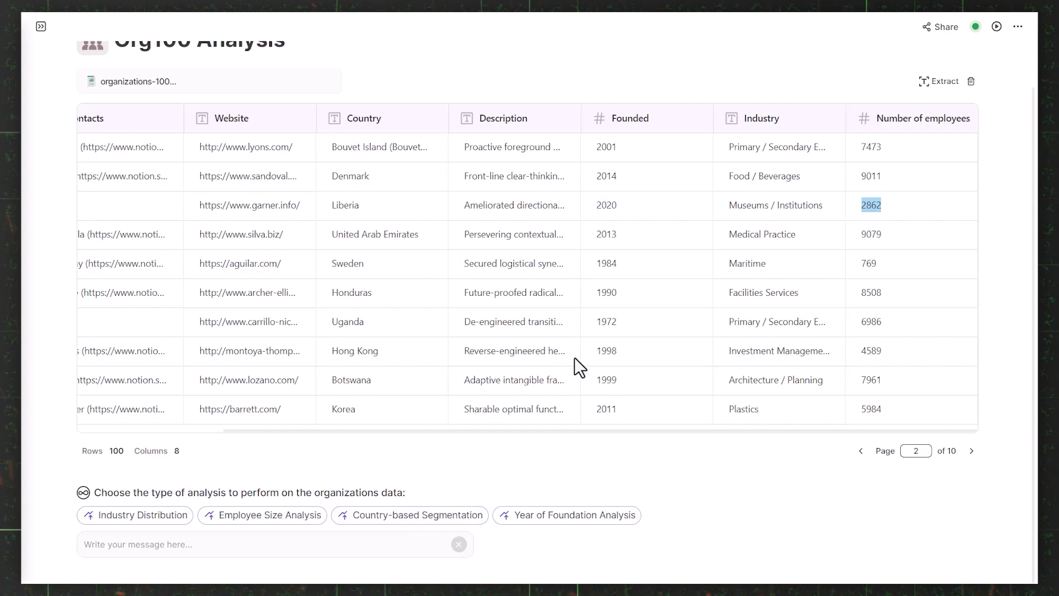
scroll(574, 356, "left", 10)
left_click(562, 122)
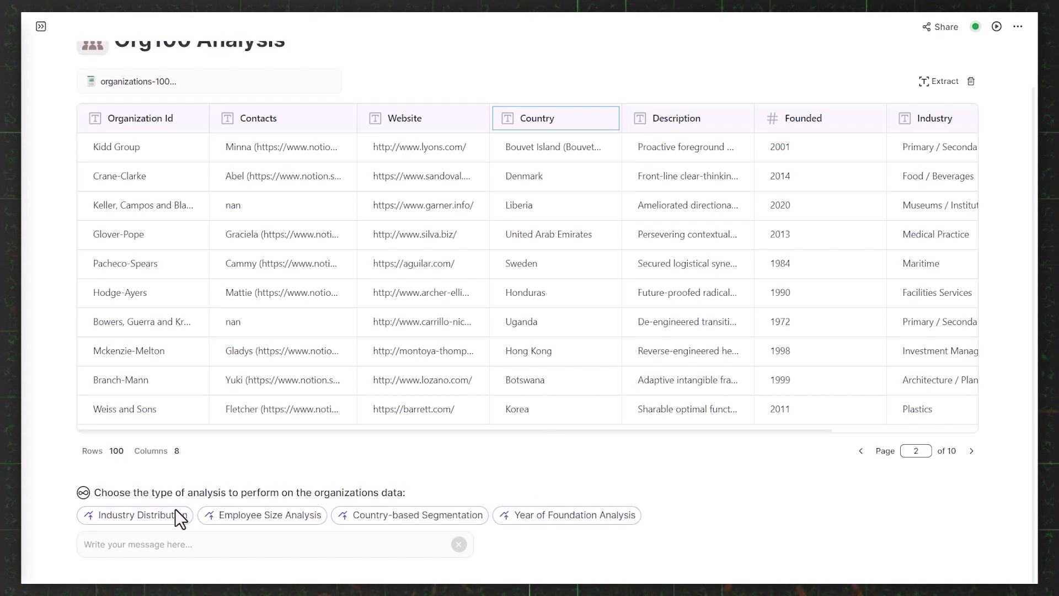
Run the AI's suggested Industry Distribution analysis on the organizations data and view its output.
left_click(178, 541)
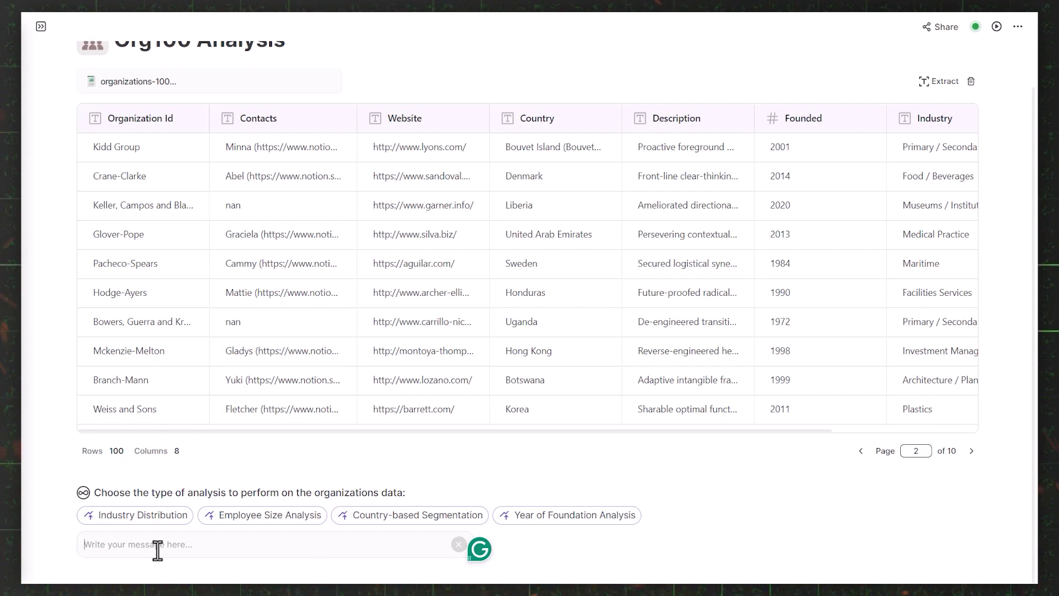
left_click(259, 514)
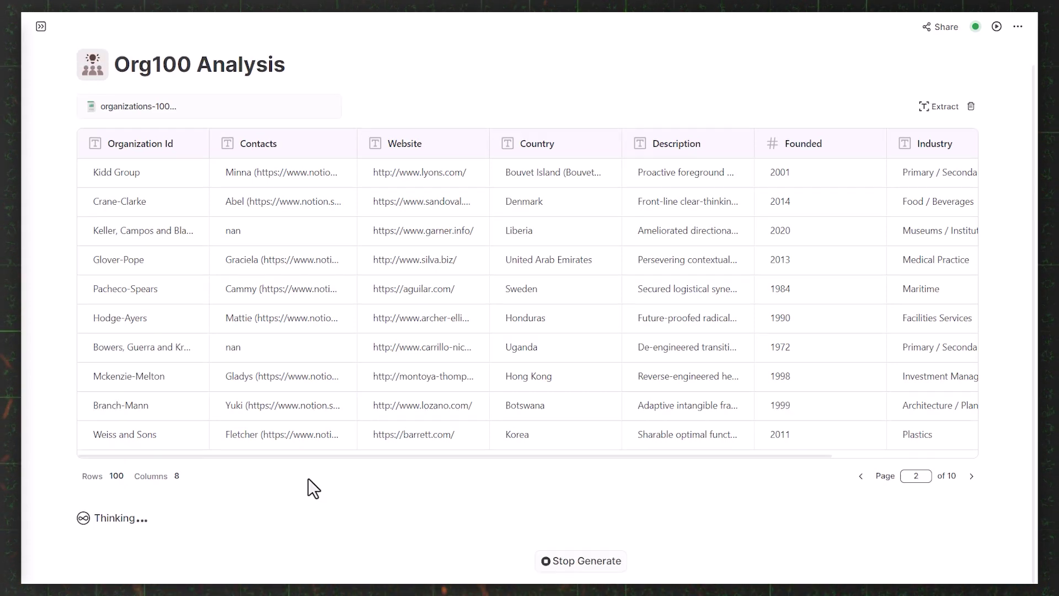
scroll(634, 276, "right", 3)
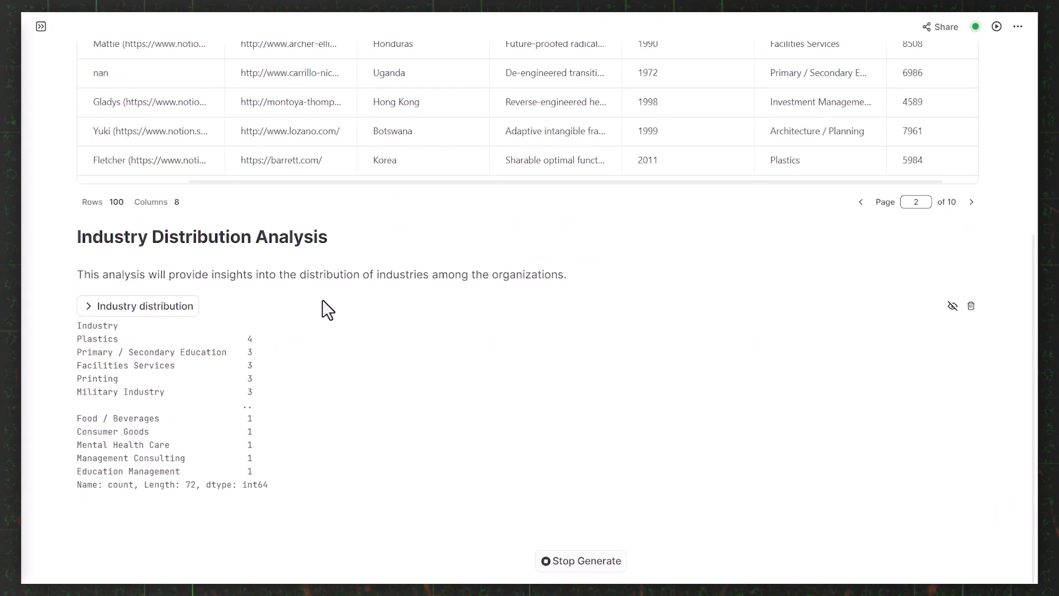
double_click(284, 223)
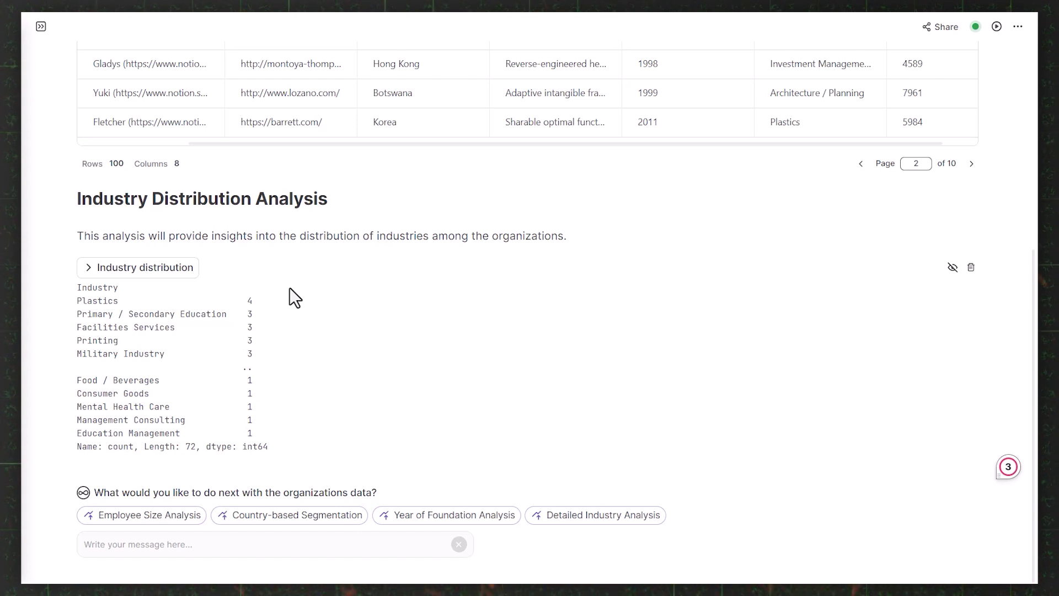
Inspect the Industry distribution block's Python code and available languages, and collapse the code again.
left_click(86, 270)
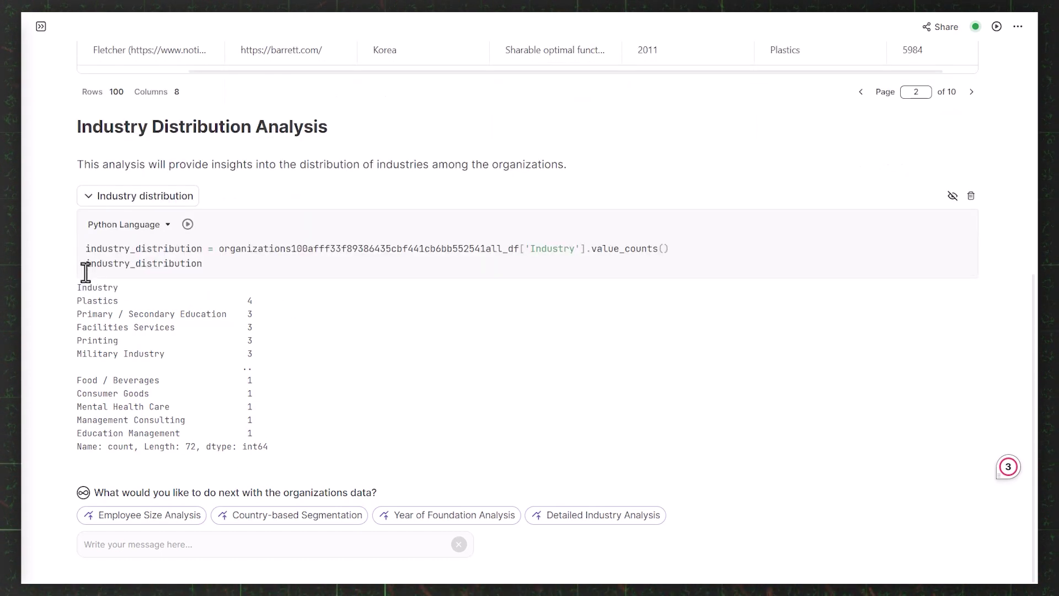
left_click(164, 226)
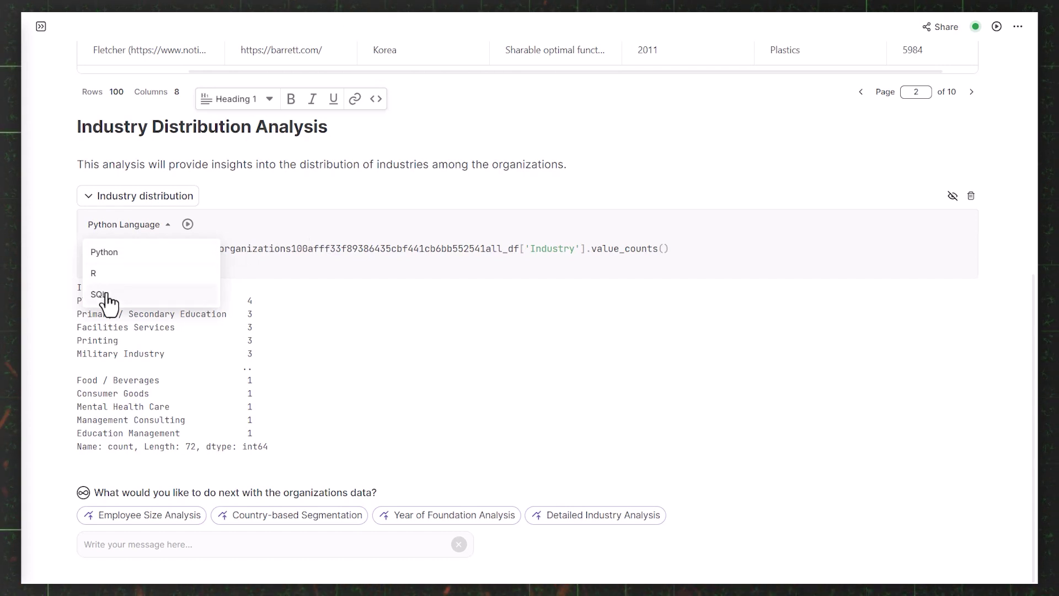
left_click(329, 243)
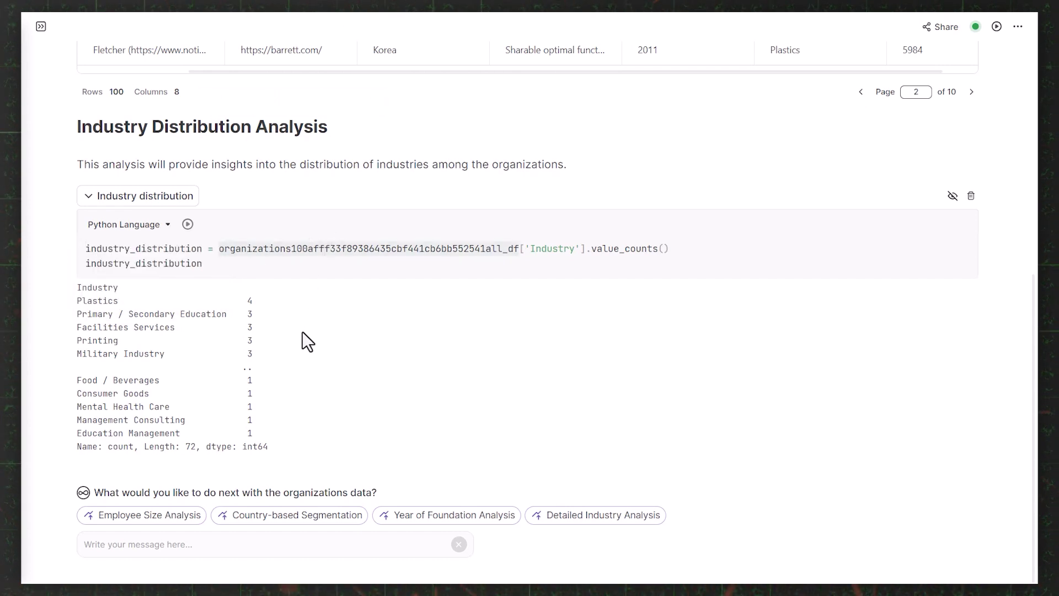
left_click_drag(531, 248, 570, 248)
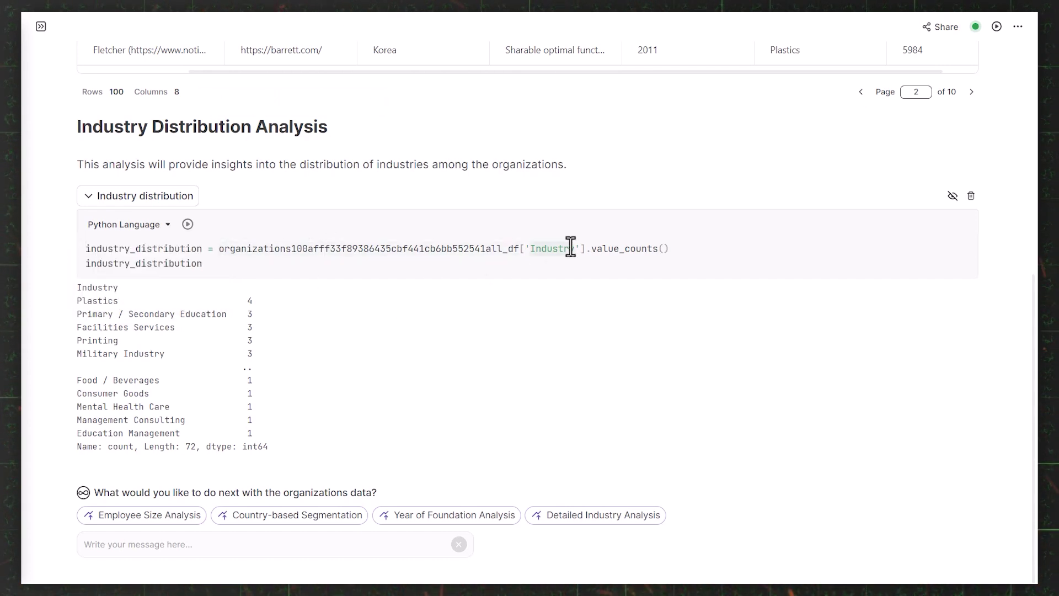
double_click(641, 249)
left_click(693, 249)
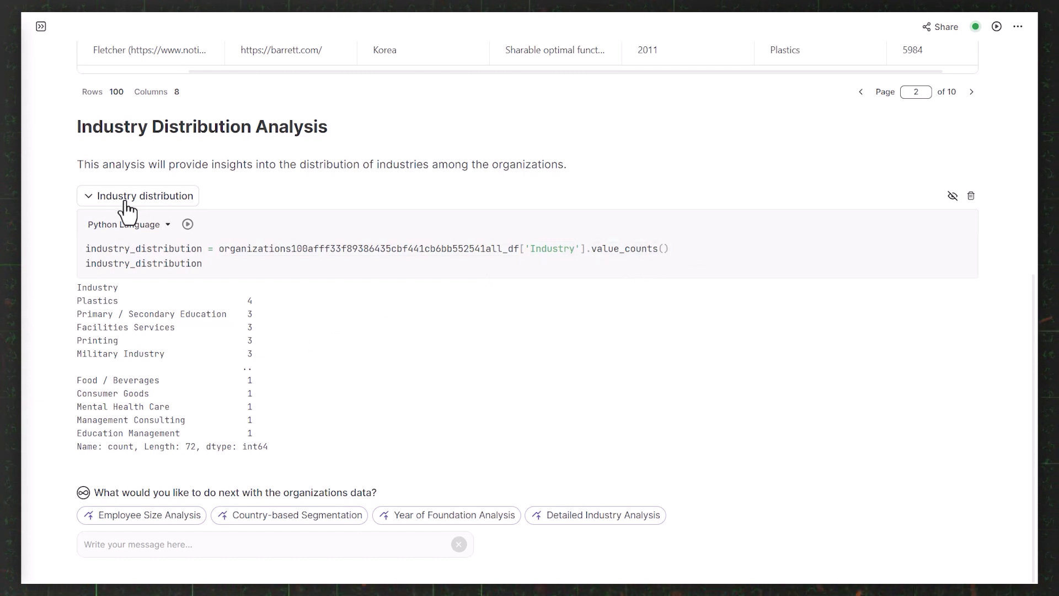
left_click(91, 201)
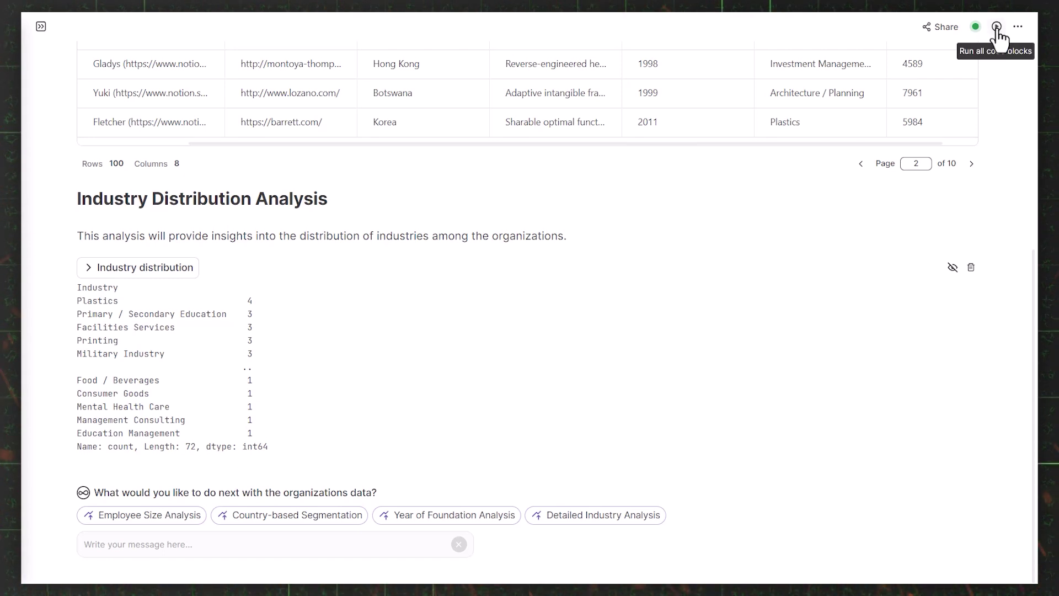
Review the source table and the industry counts for Plastics and Primary / Secondary Education in the distribution output.
scroll(728, 260, "up", 3)
scroll(721, 263, "up", 4)
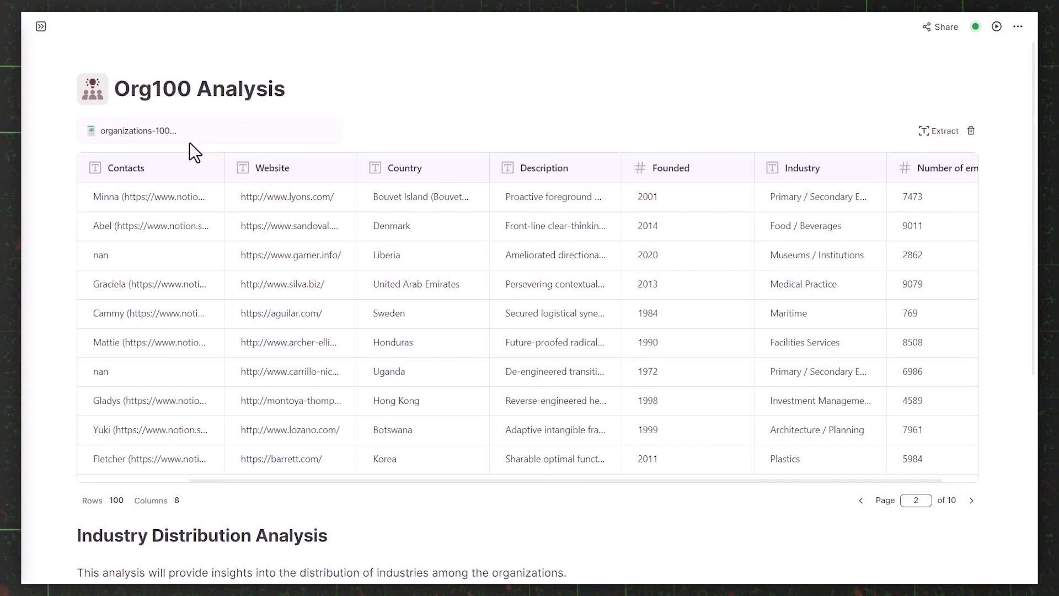
scroll(380, 260, "down", 3)
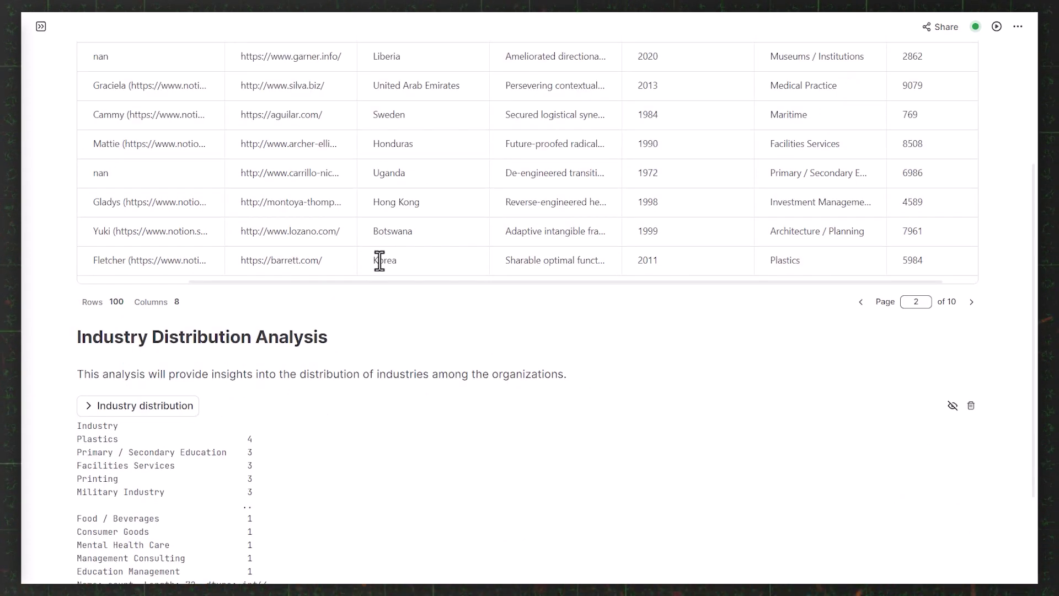
scroll(380, 261, "down", 2)
double_click(90, 300)
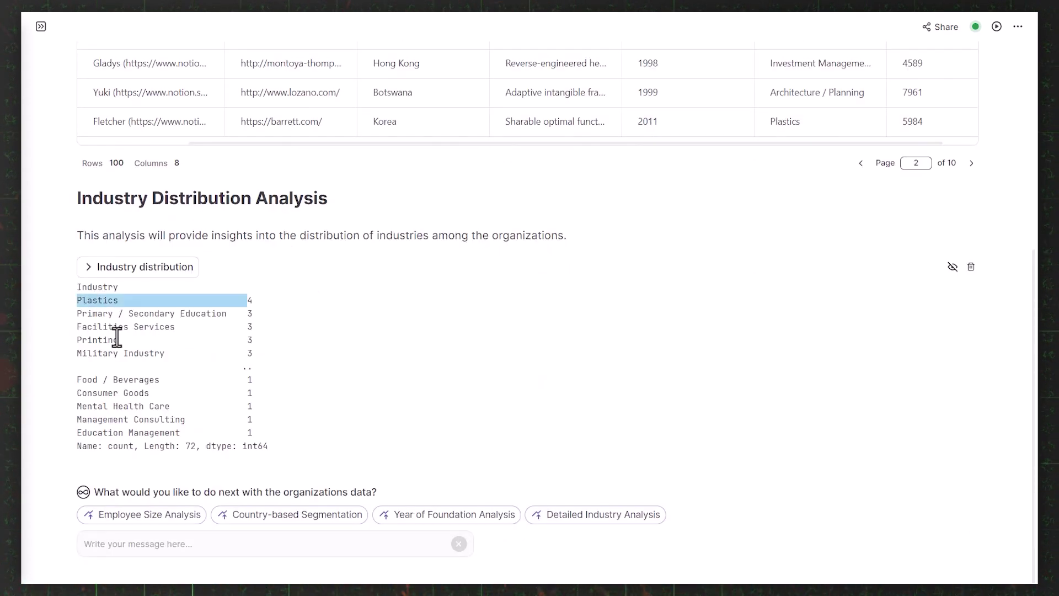
left_click(247, 302)
double_click(171, 317)
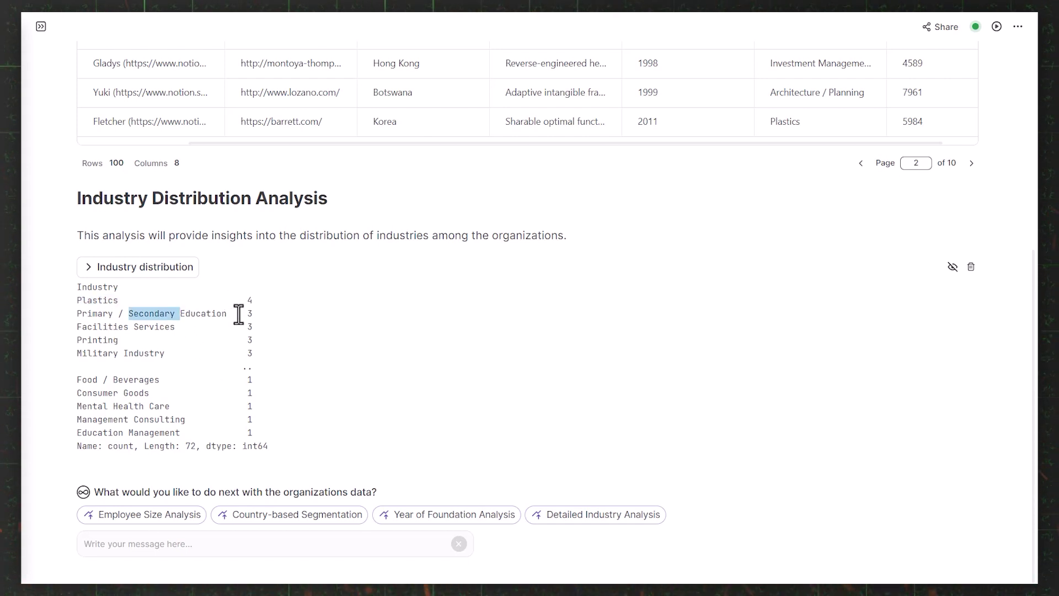
double_click(249, 313)
triple_click(168, 314)
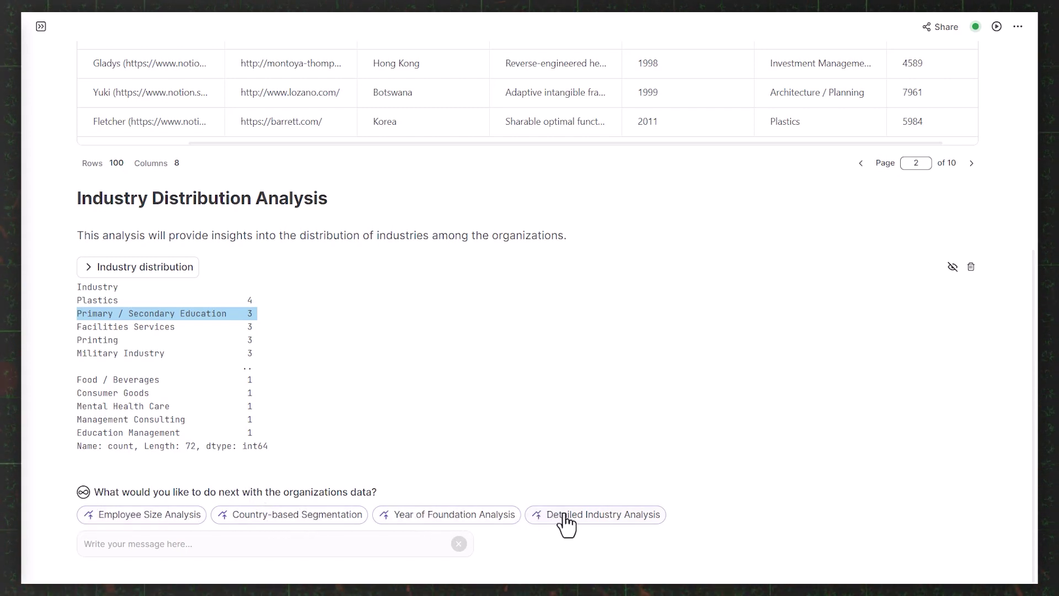
Ask the AI to plot a bar chart of organizations by industry in descending order, including only the first 10 industries.
left_click(301, 546)
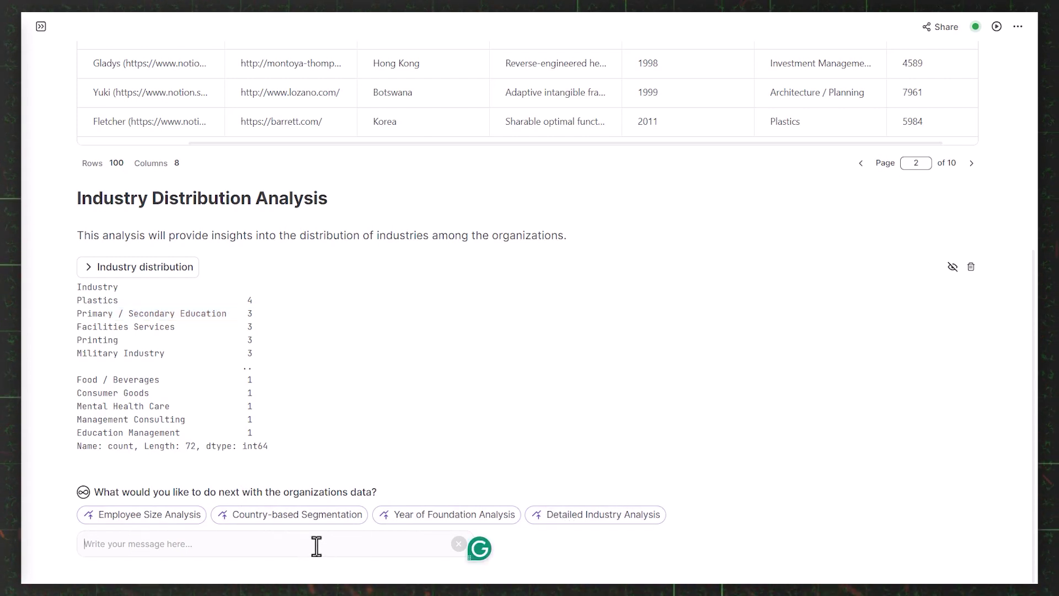
type("Plot a bar chart of ")
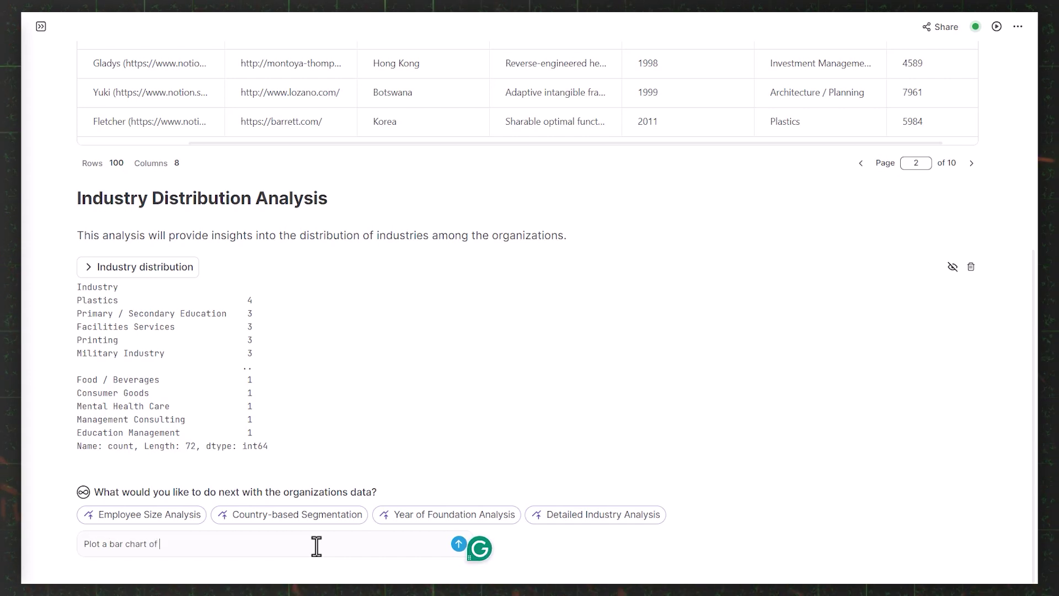
type("organizations by i")
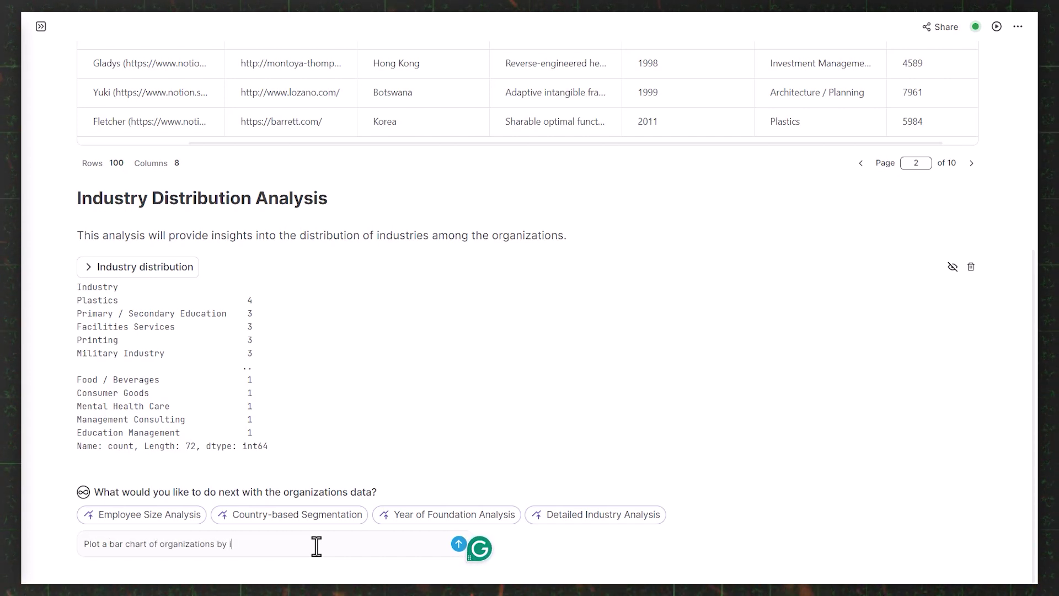
type("ndustry in descending")
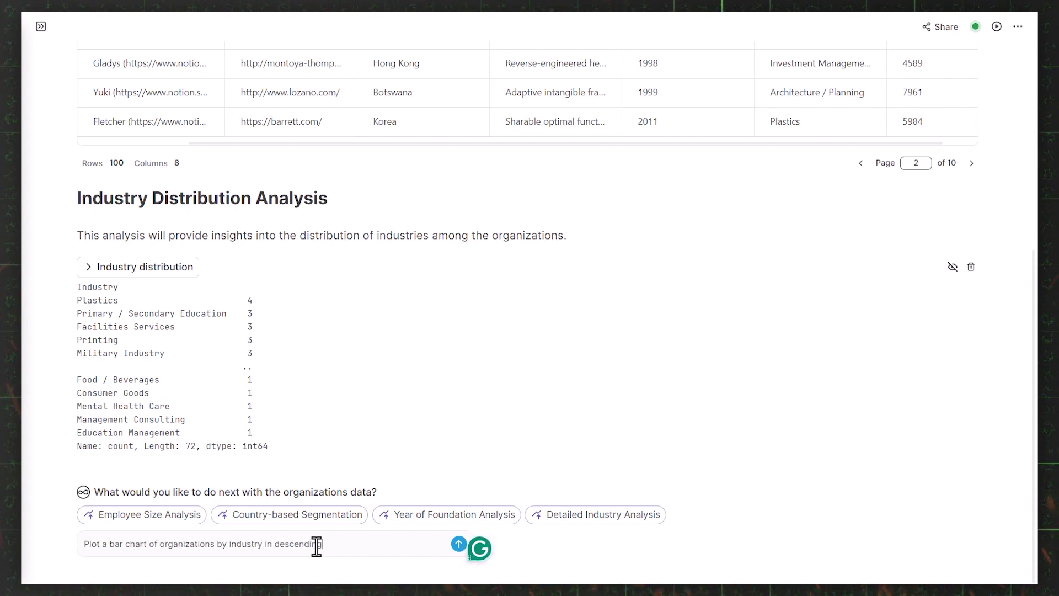
type(" order. Onlny i")
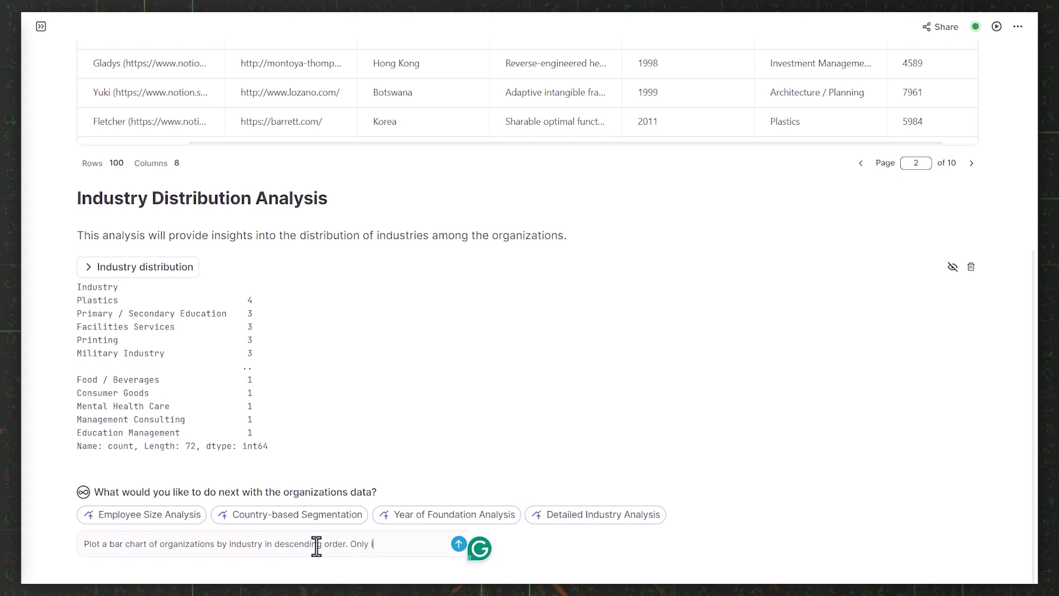
type("nclude the first 10 industru")
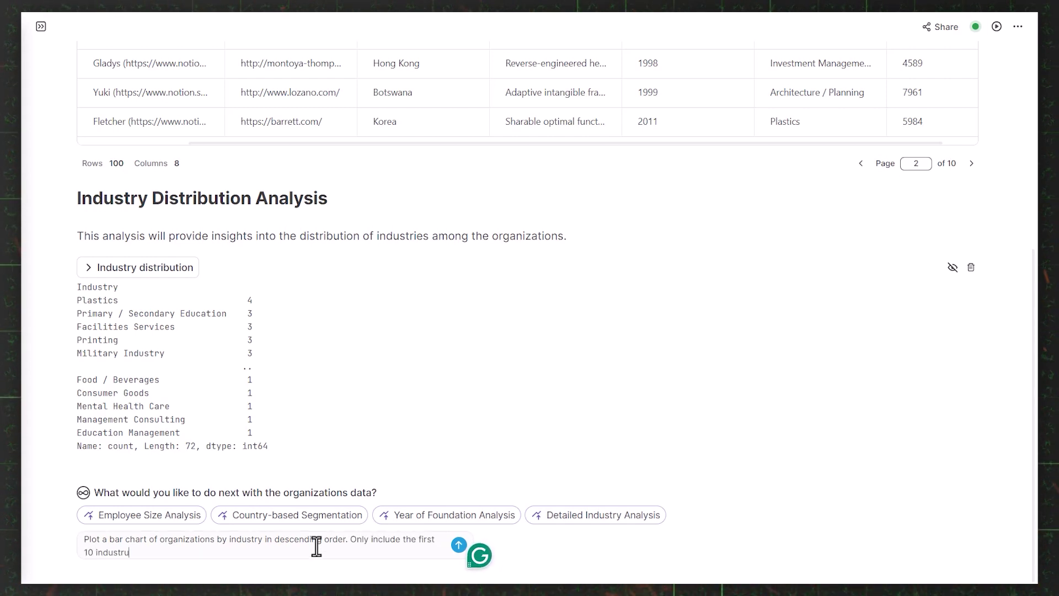
key("Return")
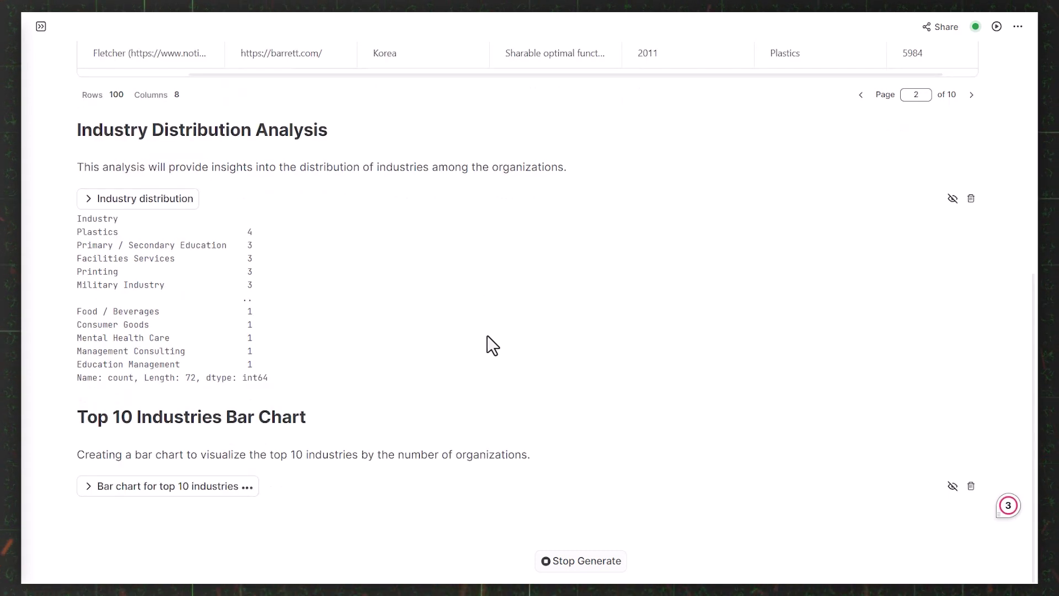
Inspect the top 10 industries chart and its Python code, compare it with the industry counts, and collapse the code.
left_click(177, 485)
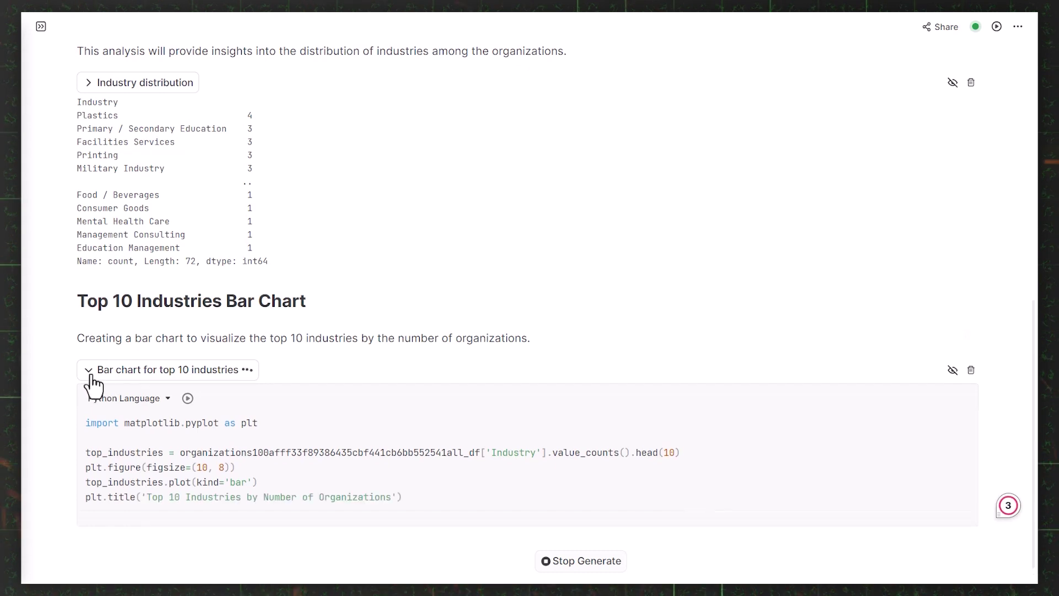
scroll(340, 383, "up", 2)
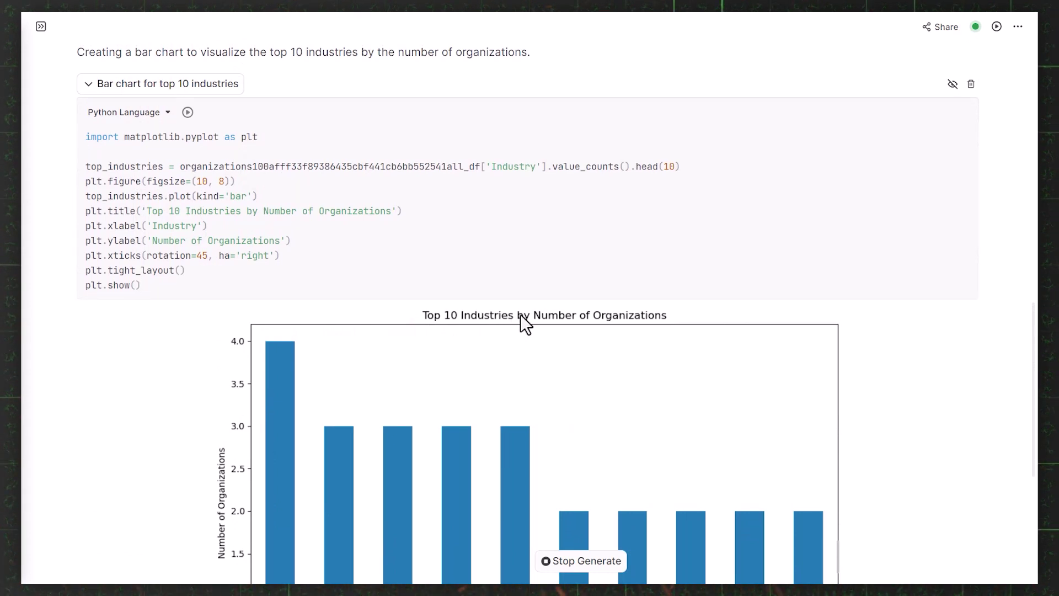
scroll(521, 313, "down", 4)
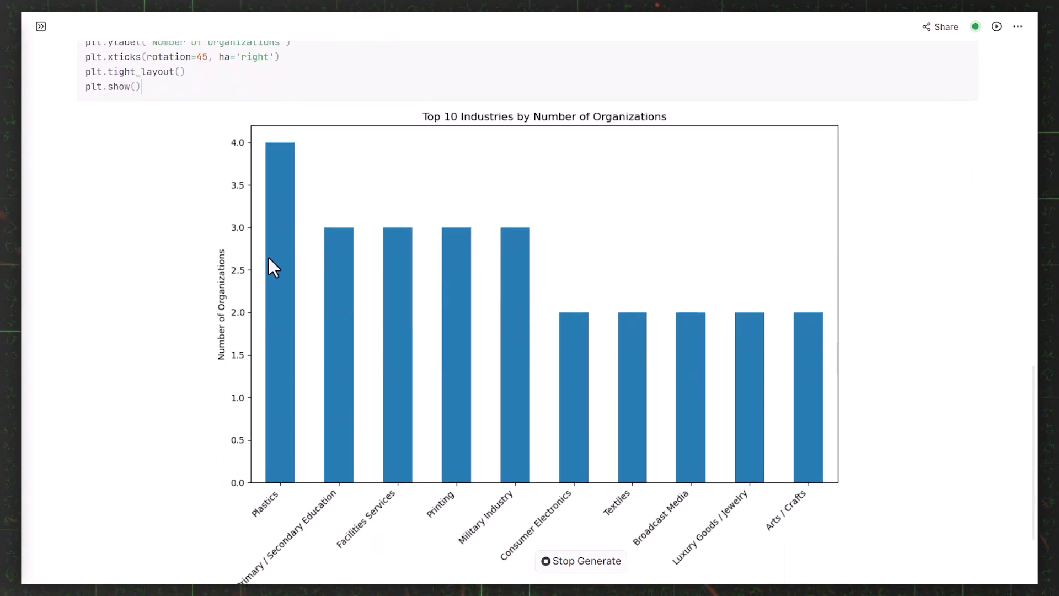
scroll(320, 331, "down", 1)
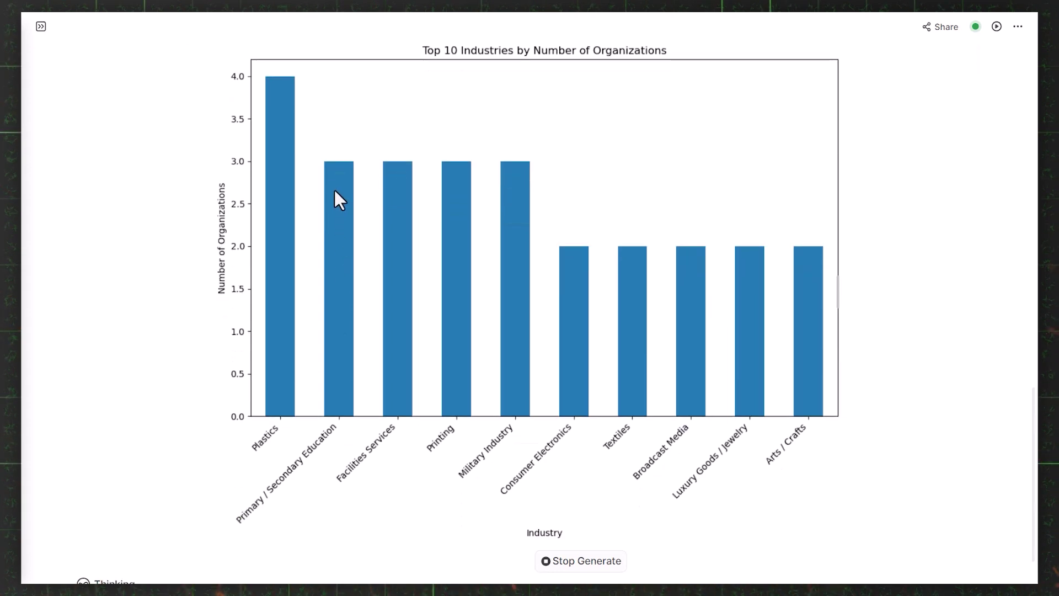
scroll(342, 359, "up", 3)
scroll(346, 382, "up", 9)
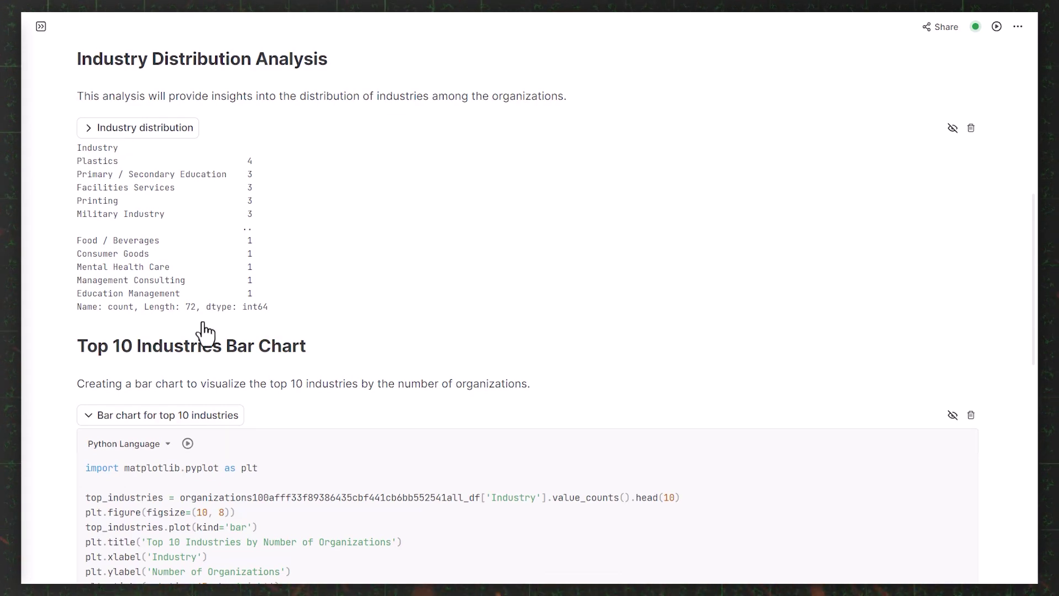
scroll(204, 334, "down", 1)
left_click(146, 352)
scroll(308, 395, "down", 8)
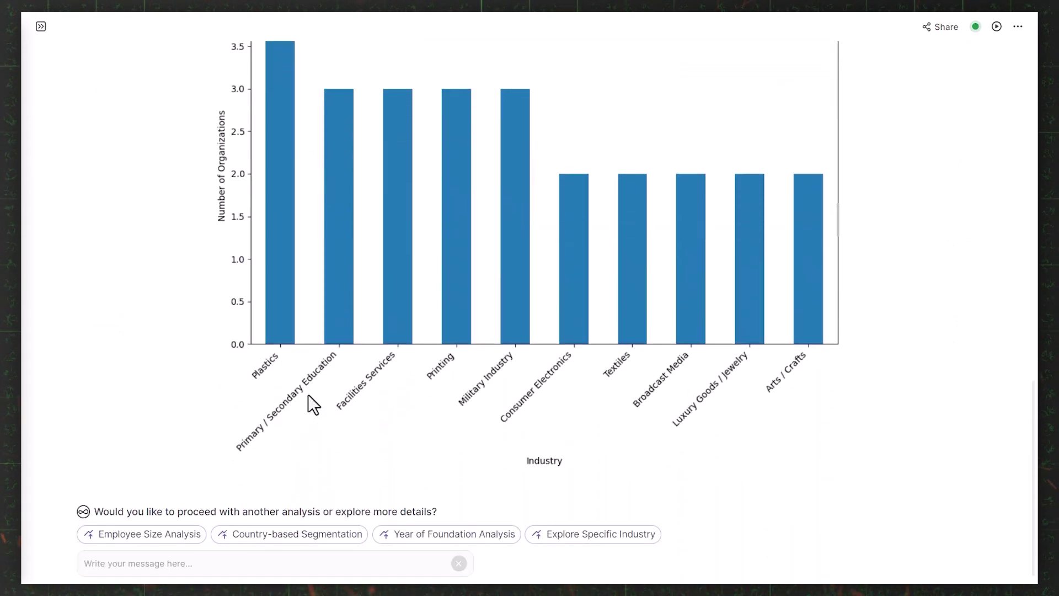
Open the top 10 industries bar chart image in its own tab, copy the image, and close that tab.
scroll(307, 395, "up", 3)
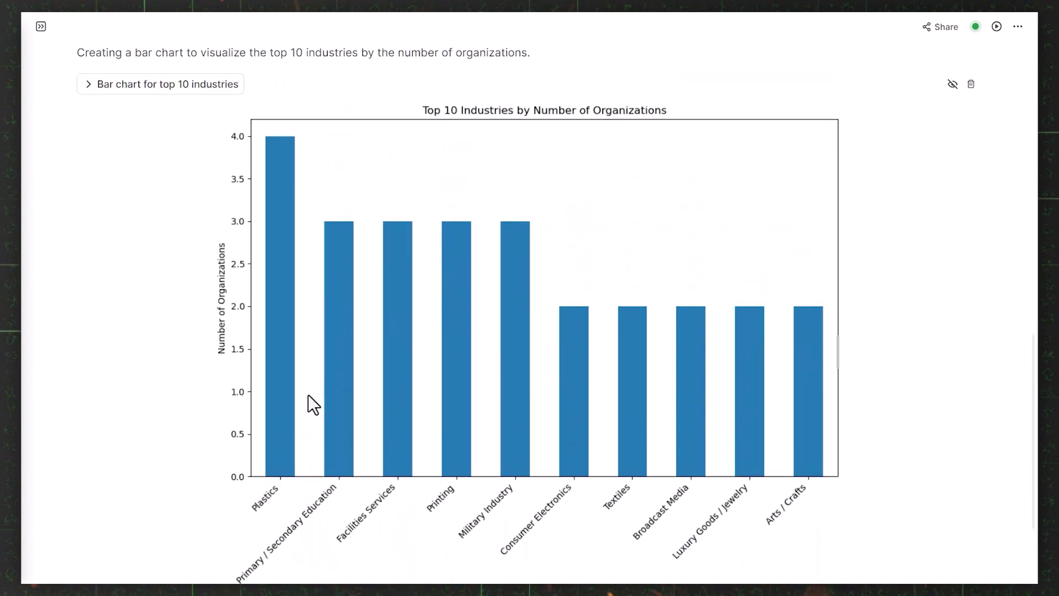
right_click(359, 250)
left_click(369, 259)
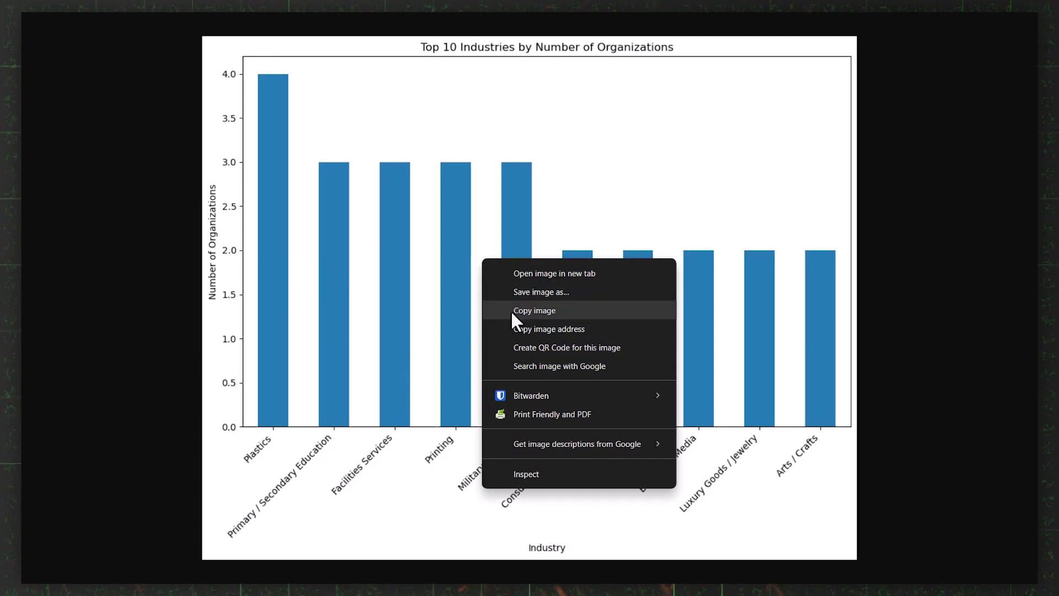
left_click(511, 310)
key("ctrl+w")
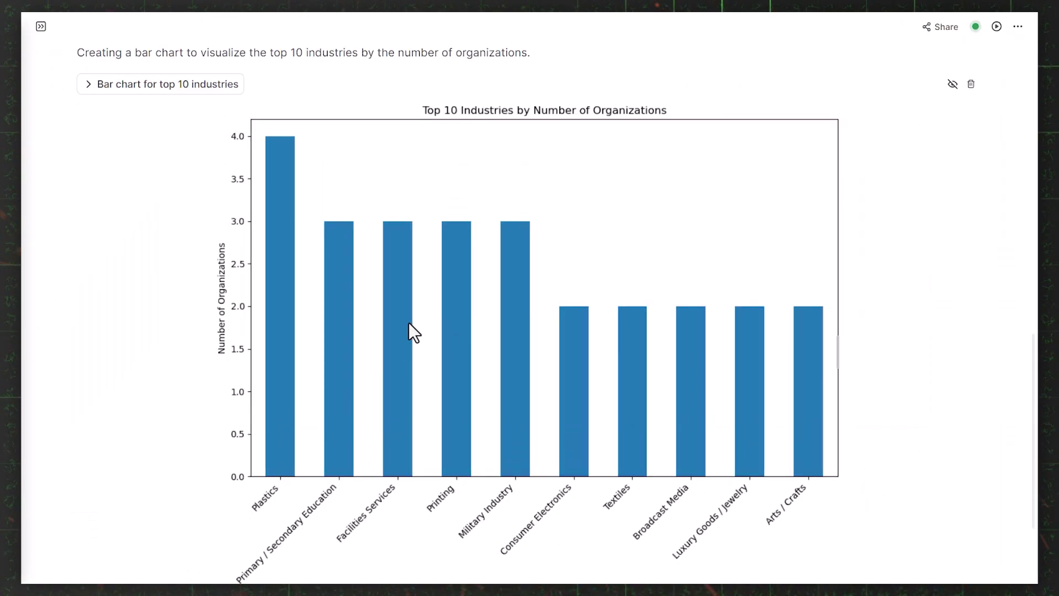
Review the document from the source table to the bar chart, checking the chart's Python code and hiding it again.
scroll(401, 363, "up", 1)
scroll(401, 363, "up", 12)
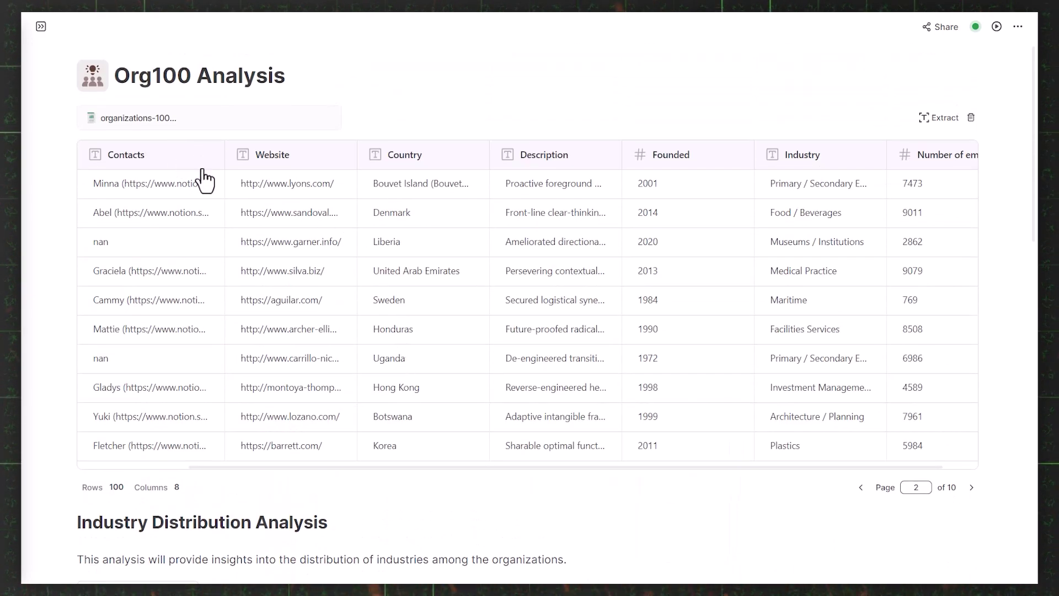
scroll(280, 336, "down", 12)
scroll(217, 336, "down", 5)
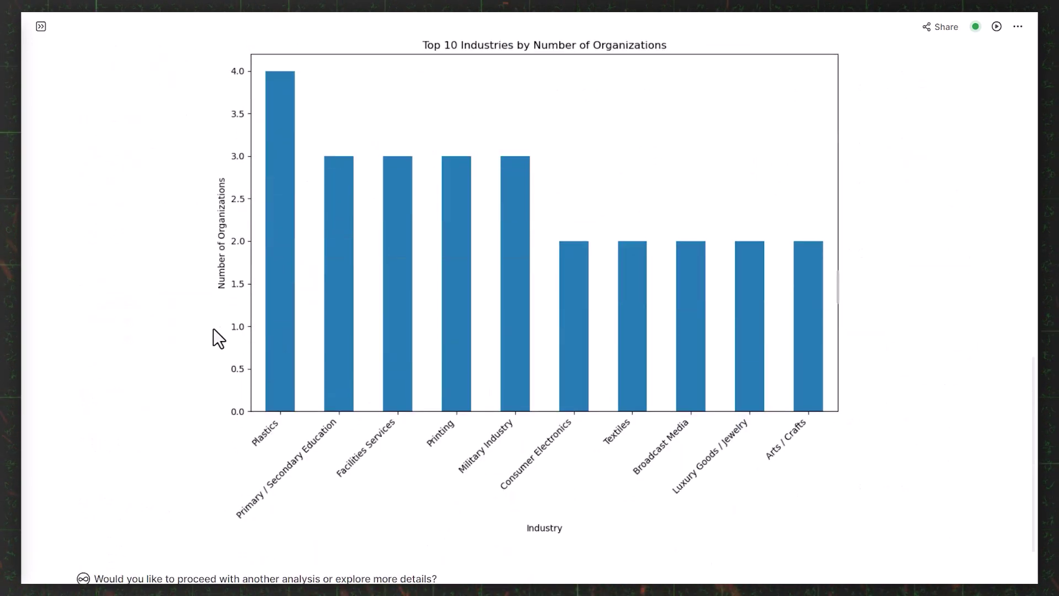
scroll(217, 336, "up", 3)
left_click(82, 131)
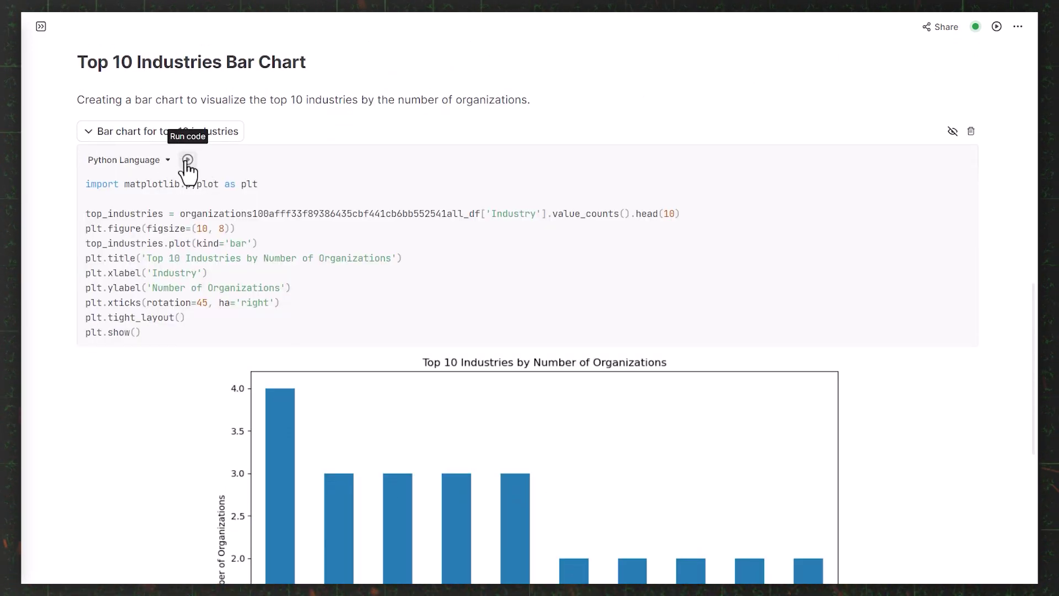
scroll(95, 199, "up", 1)
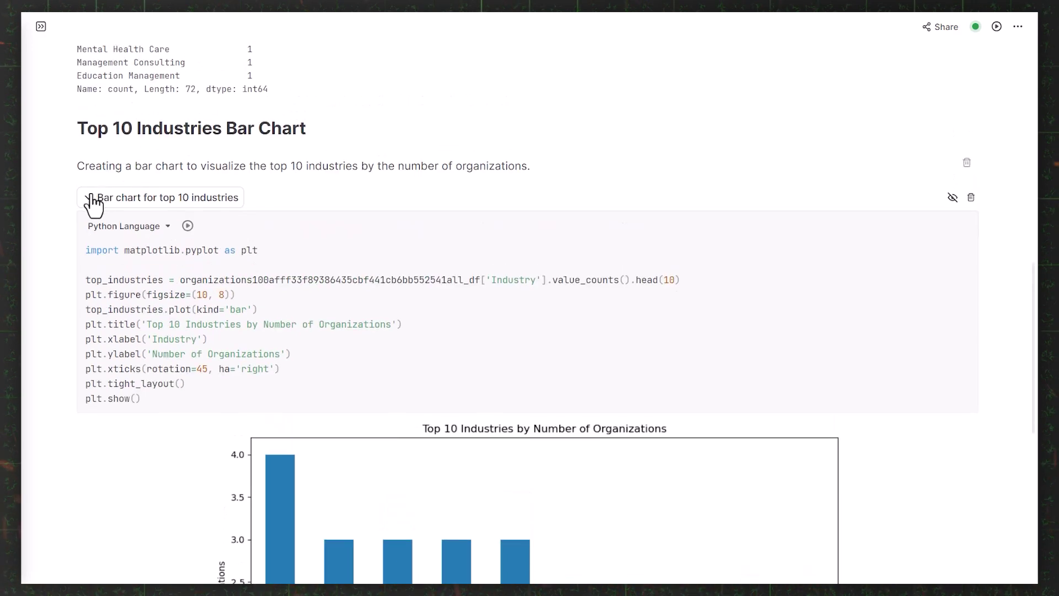
left_click(90, 198)
scroll(353, 249, "down", 1)
scroll(378, 251, "down", 4)
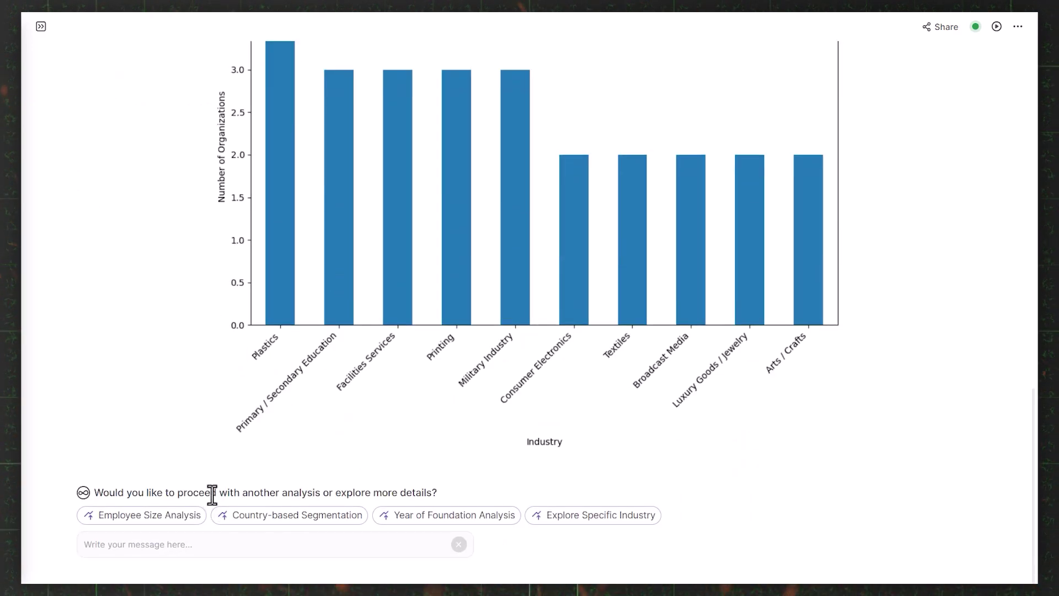